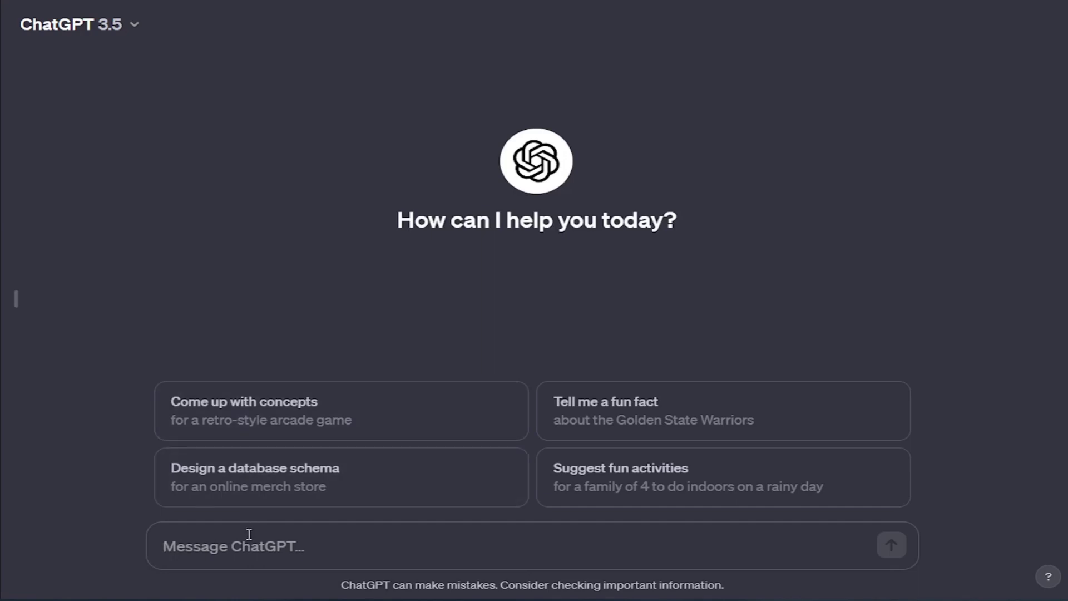
Step: Ask ChatGPT to write a product review about the iPhone 15 Pro of about 200 words, and read the reply
type("Could you please write for me a product review about iPhone 15 Pro? it should be about 200 words.")
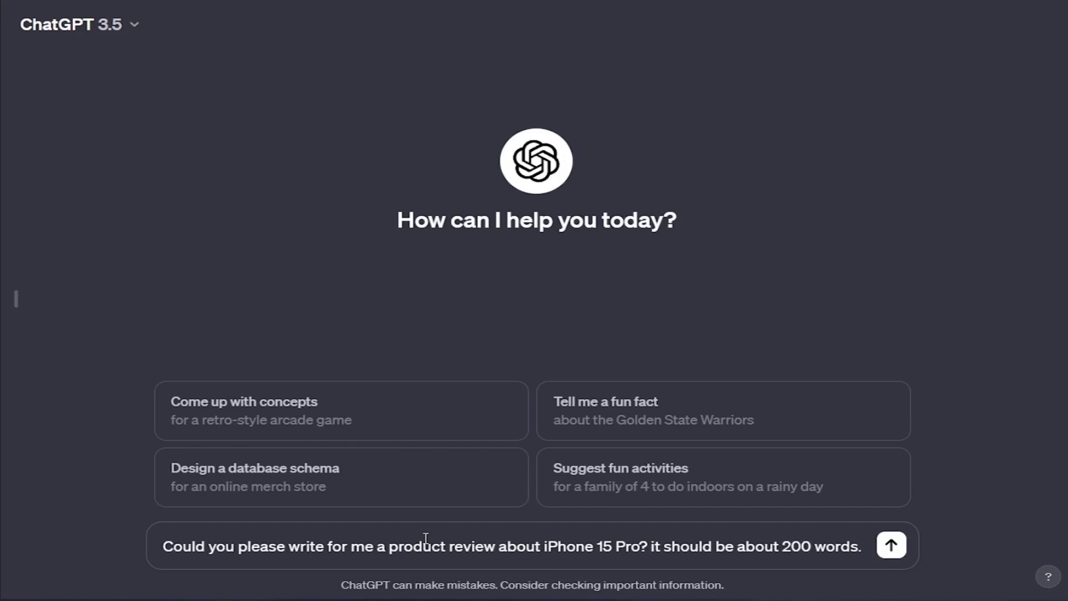
key("Return")
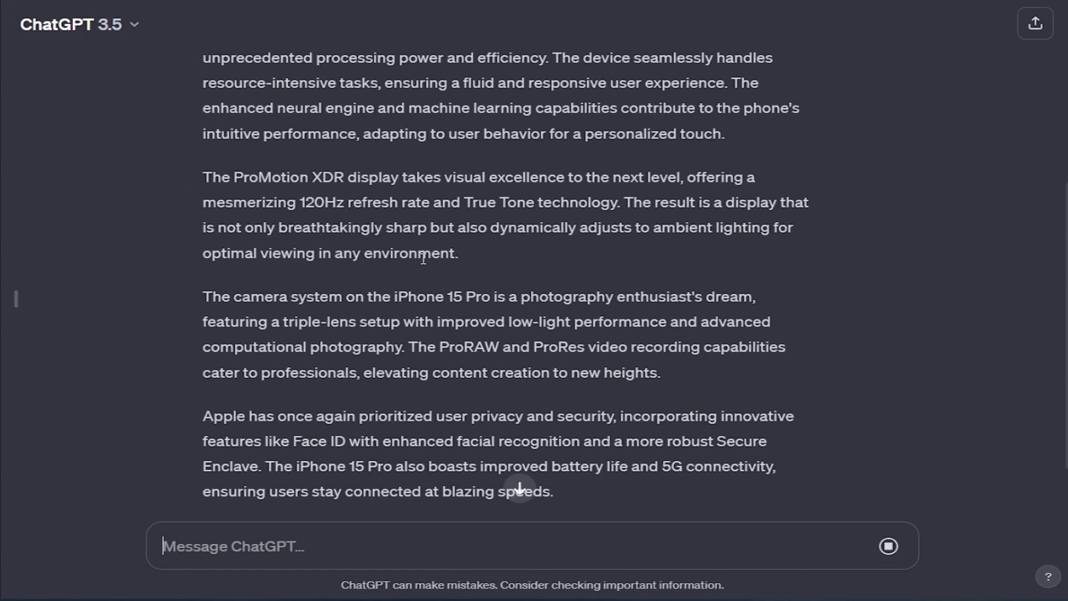
scroll(424, 257, "down", 4)
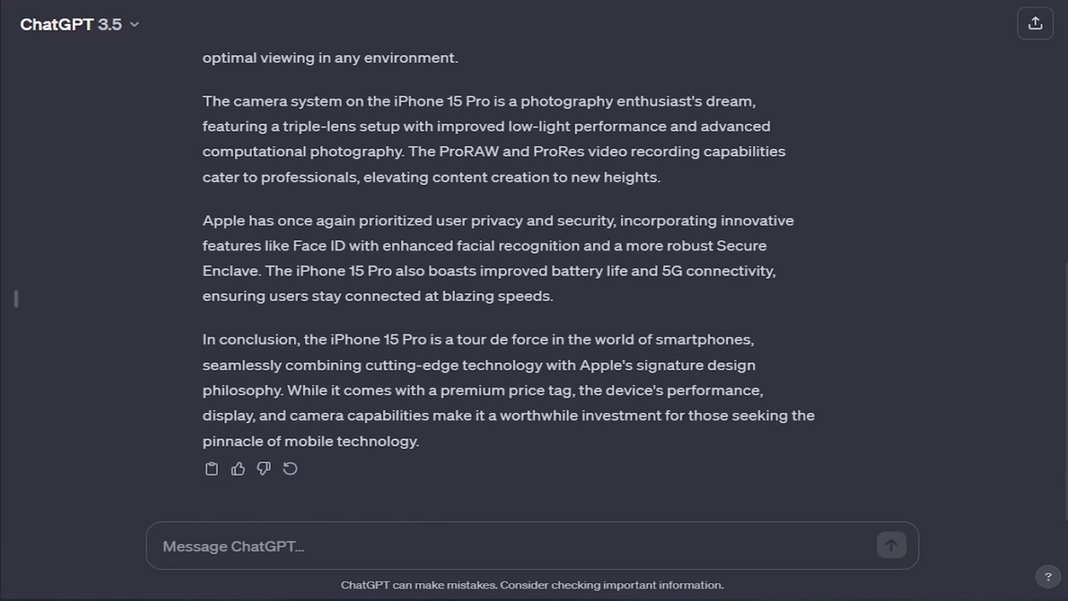
Step: Request the iPhone 15 Pro review of about 200 words again, prefacing the prompt with "Imagine you are a marketing expert."
type("Imagine you are a marketing expert. Could you please write for me a product review about iPhone 15 Pro? it should be about 200 words.")
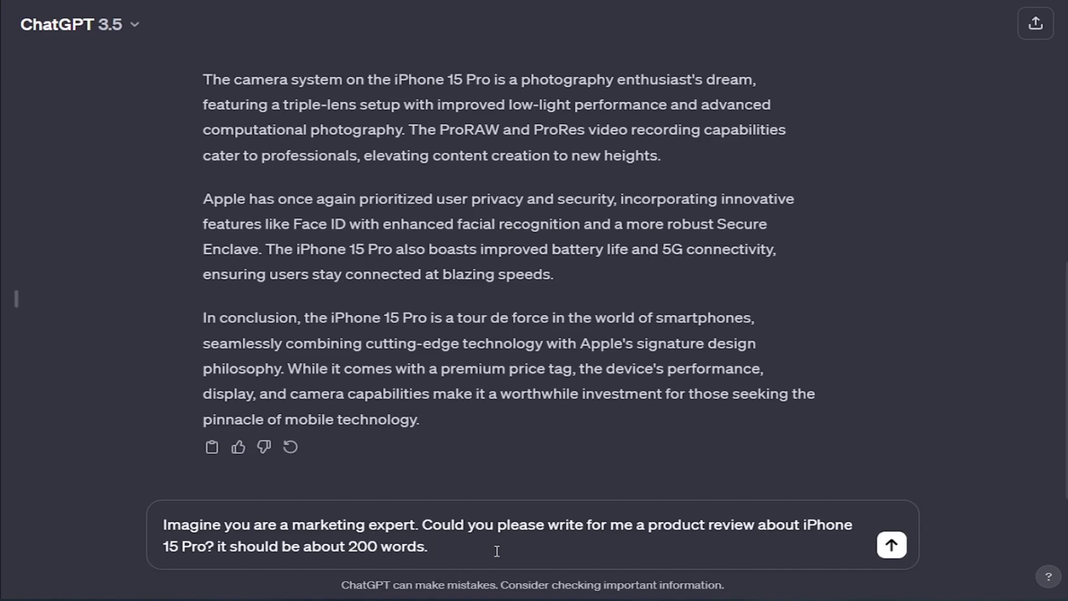
key("Return")
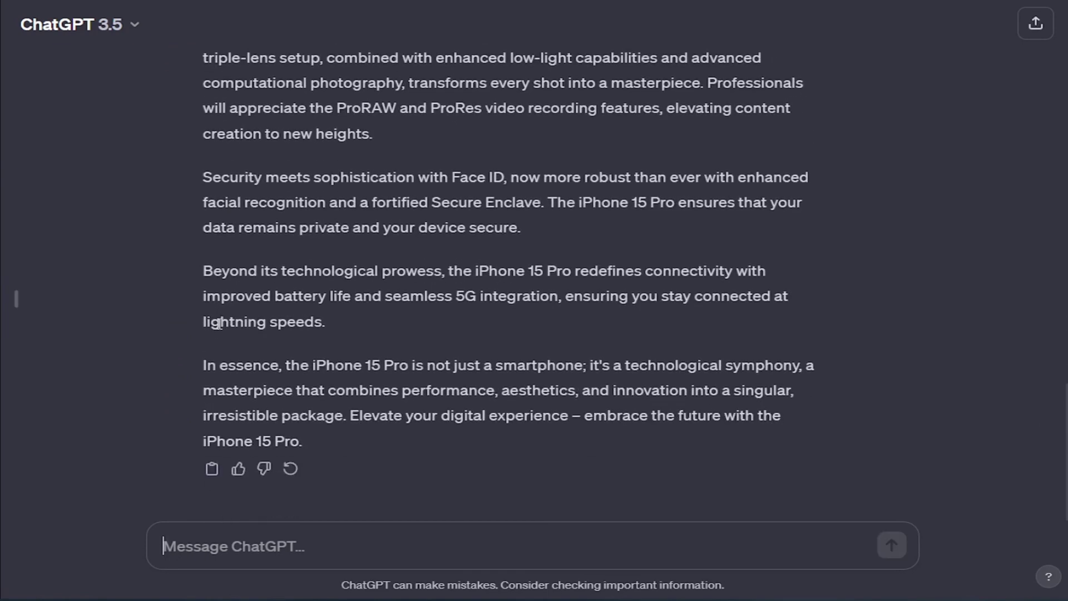
Step: Compare the marketing-expert review with the first iPhone 15 Pro review in the conversation
scroll(273, 293, "up", 3)
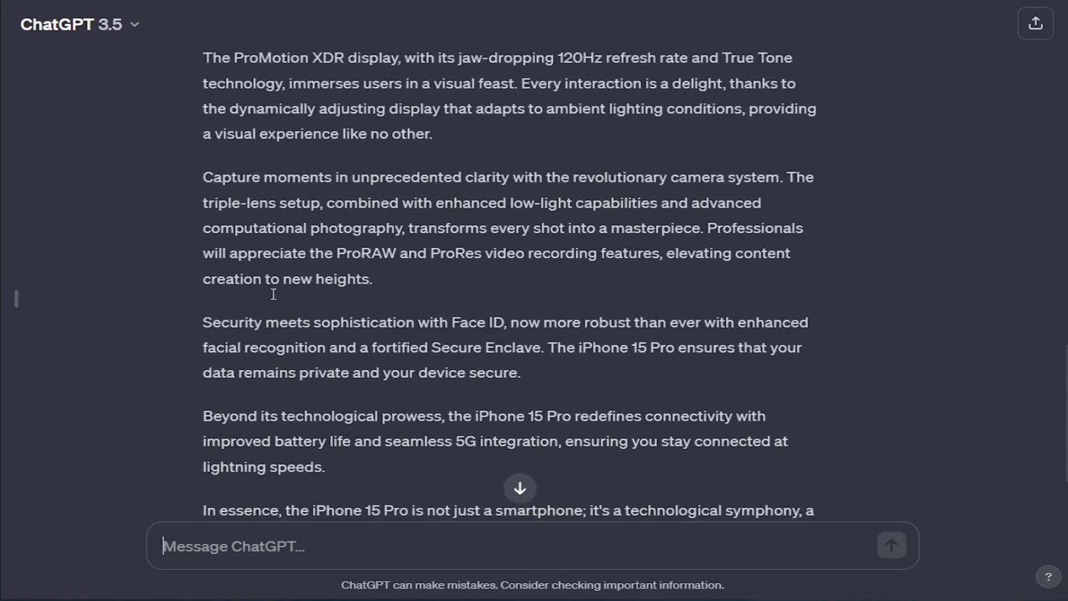
scroll(272, 293, "up", 4)
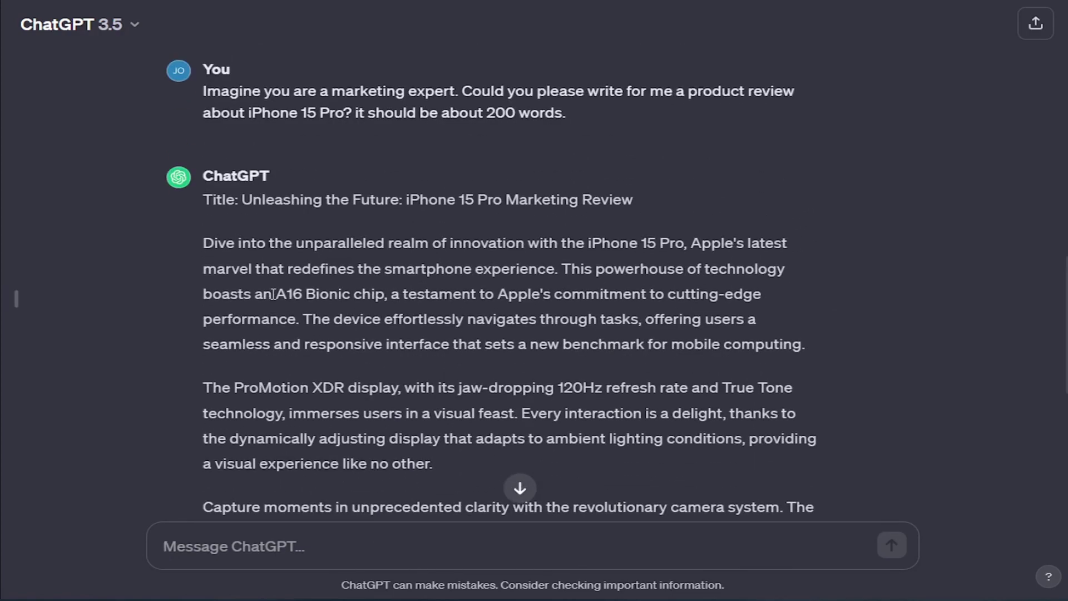
scroll(273, 294, "up", 2)
scroll(272, 295, "down", 9)
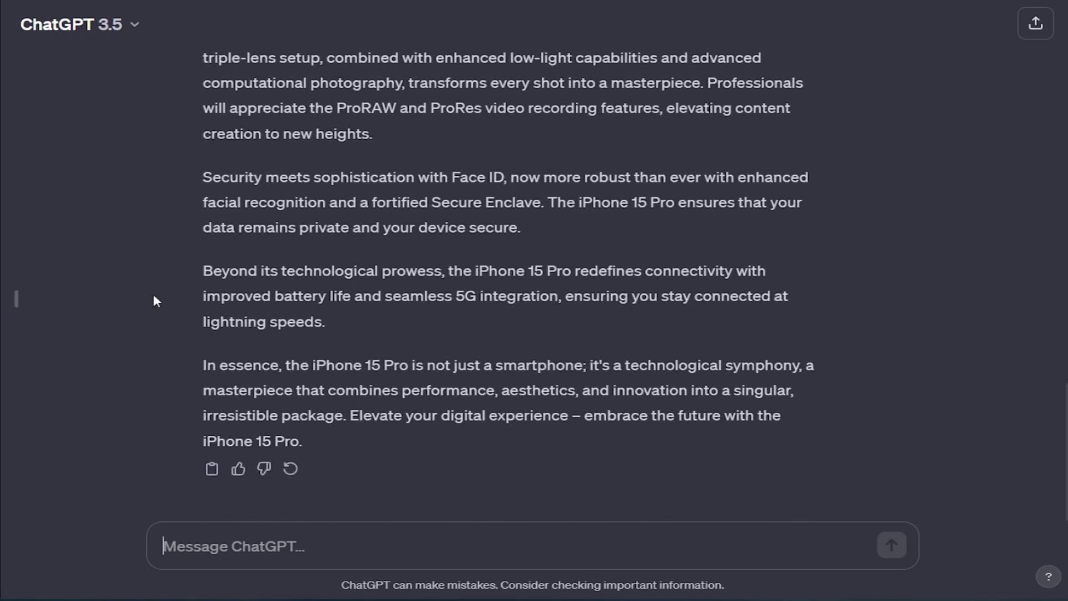
scroll(156, 301, "up", 6)
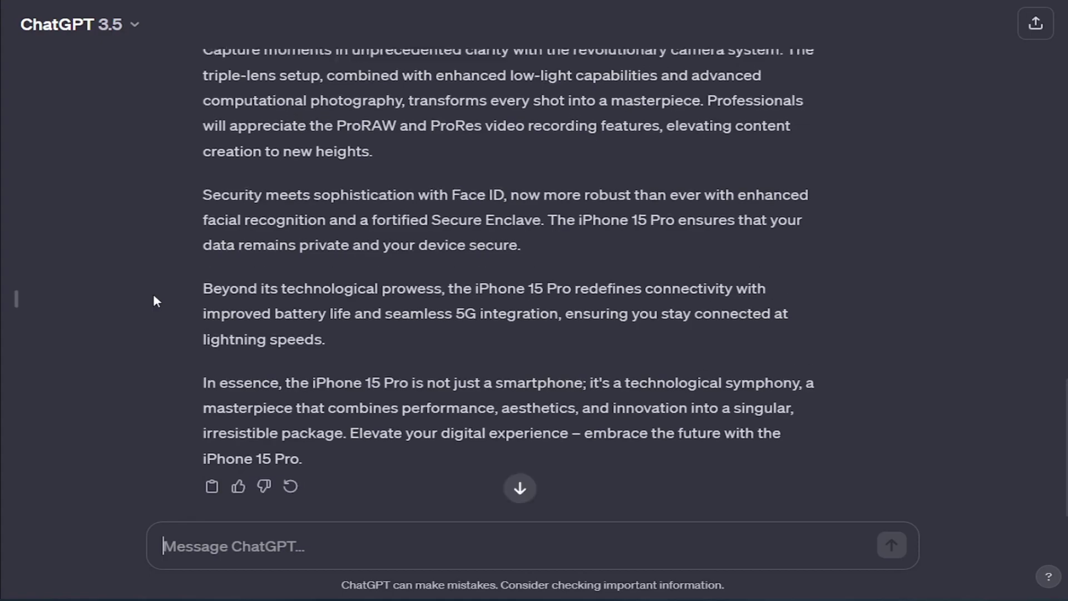
scroll(153, 296, "up", 6)
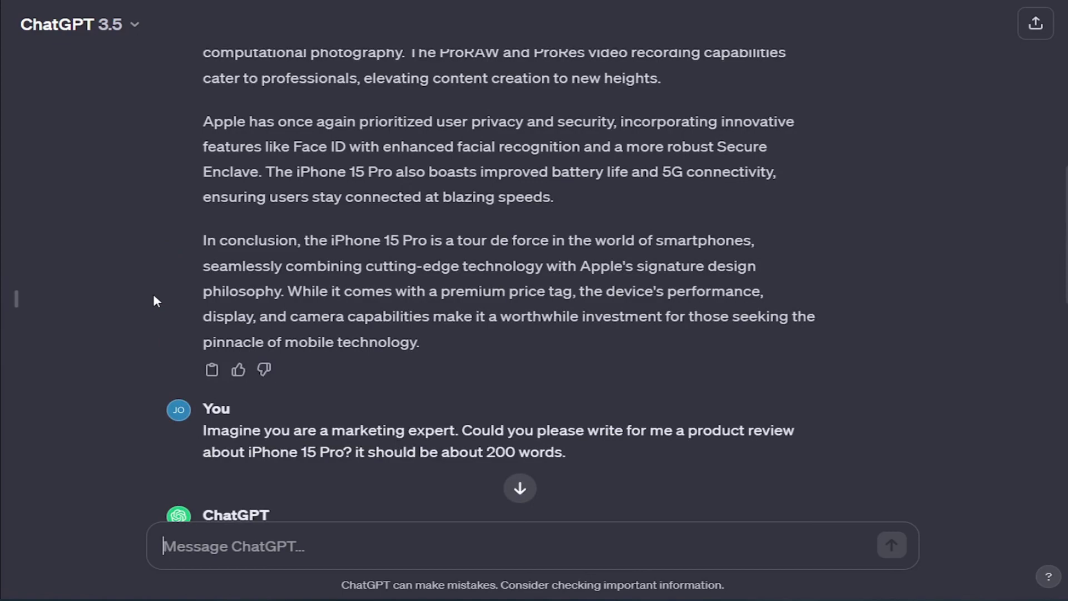
scroll(154, 294, "up", 7)
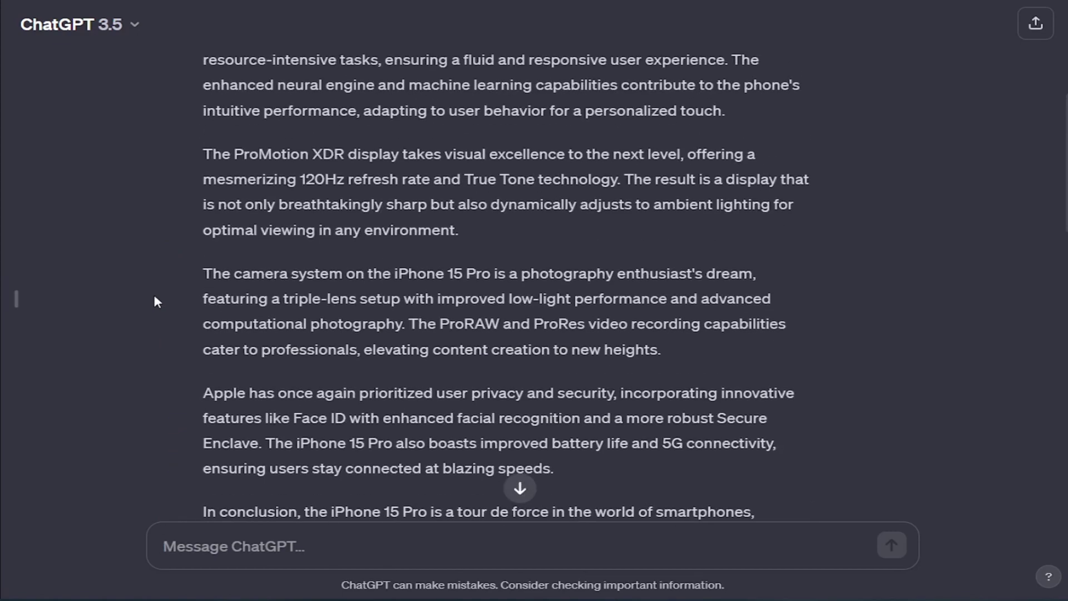
scroll(154, 296, "up", 2)
scroll(154, 297, "down", 3)
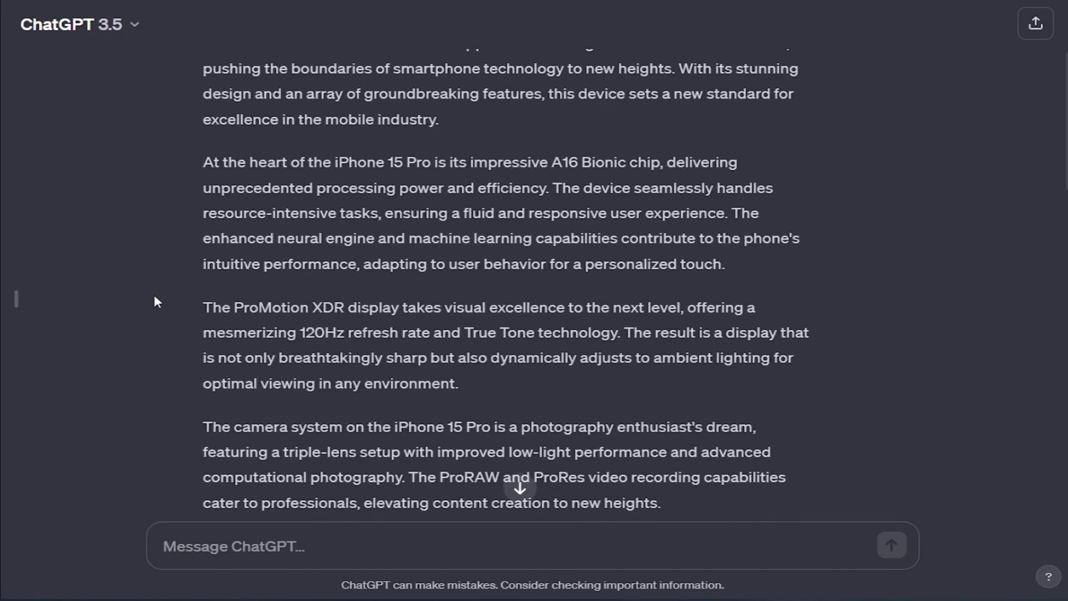
Step: Request the 200-word iPhone 15 Pro review with the preface "Imagine you are a tech expert." and read through the reply
type("Imagine you are a tech expert. Could you please write for me a product review about iPhone 15 Pro? it should be about 200 words.")
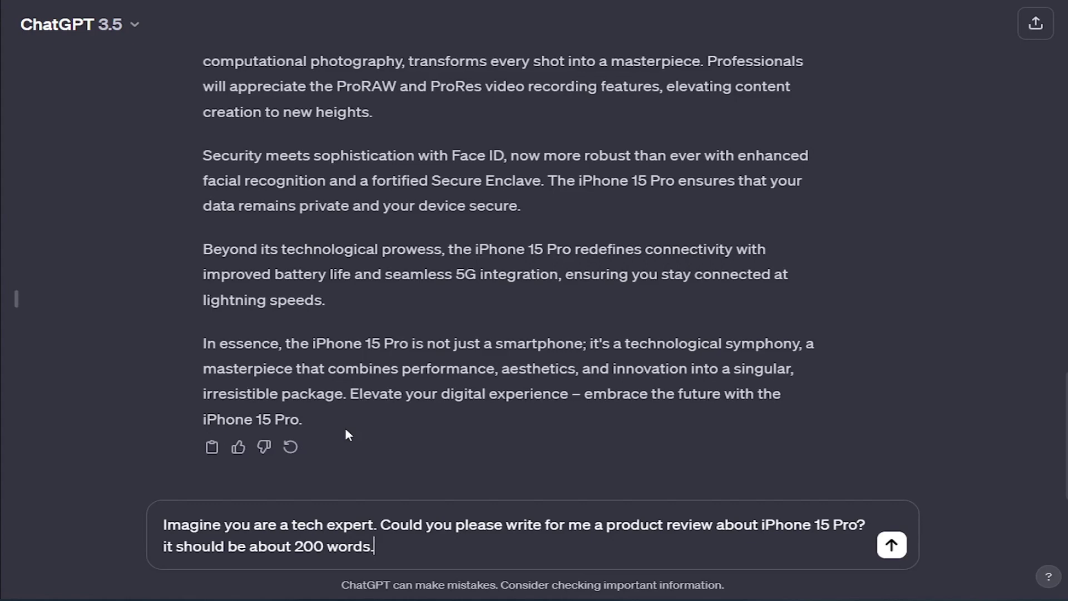
key("Return")
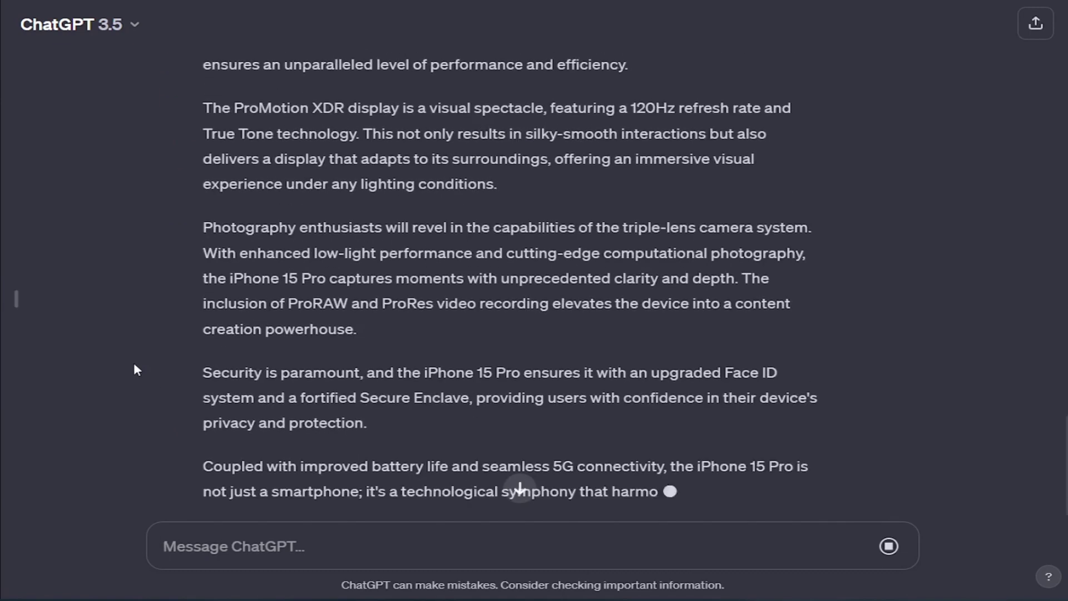
scroll(136, 369, "down", 2)
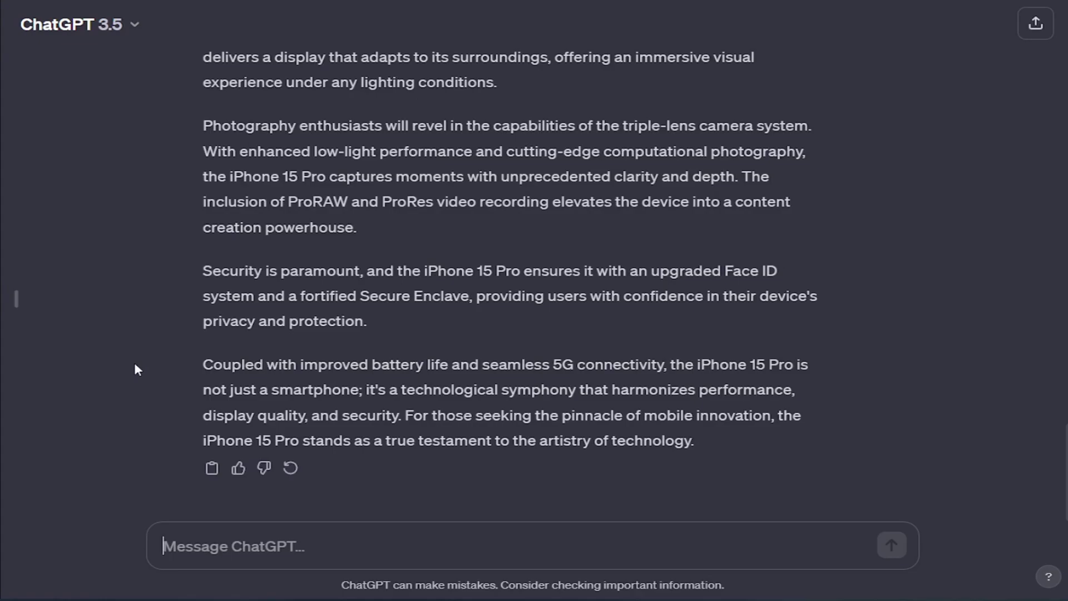
scroll(135, 370, "up", 8)
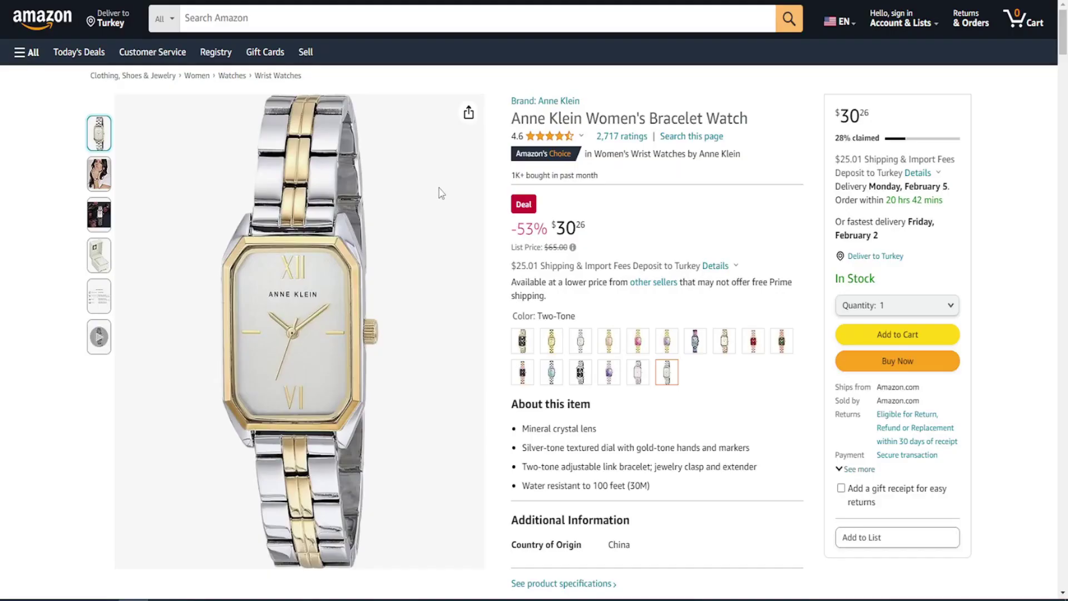
Step: Look through the Amazon page for the Anne Klein Women's Bracelet Watch down to its customer reviews
scroll(440, 189, "down", 12)
scroll(440, 187, "down", 20)
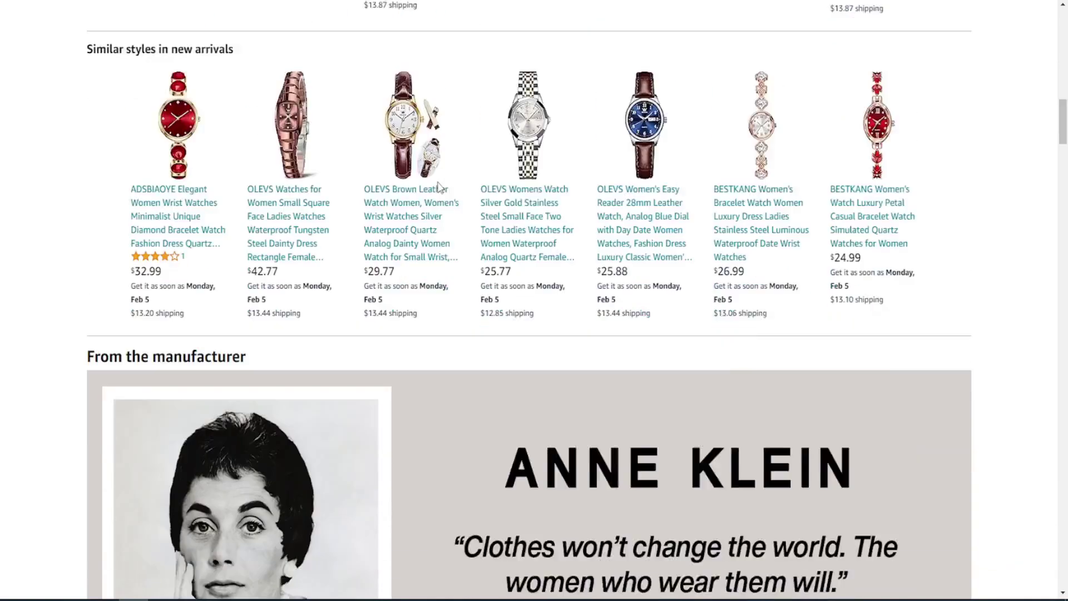
scroll(439, 188, "down", 20)
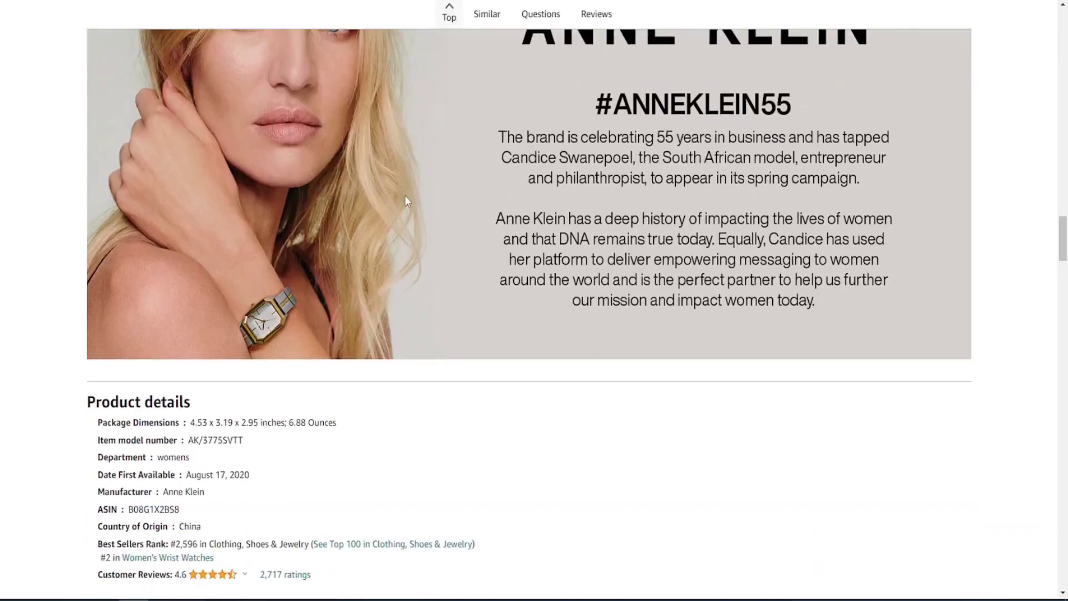
scroll(407, 193, "down", 3)
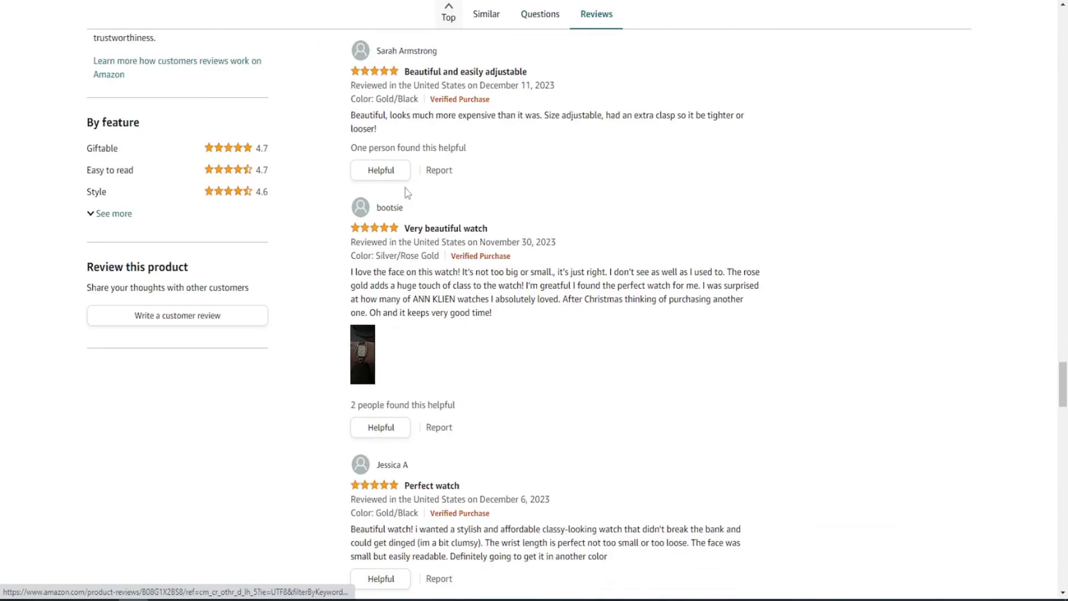
scroll(406, 193, "down", 3)
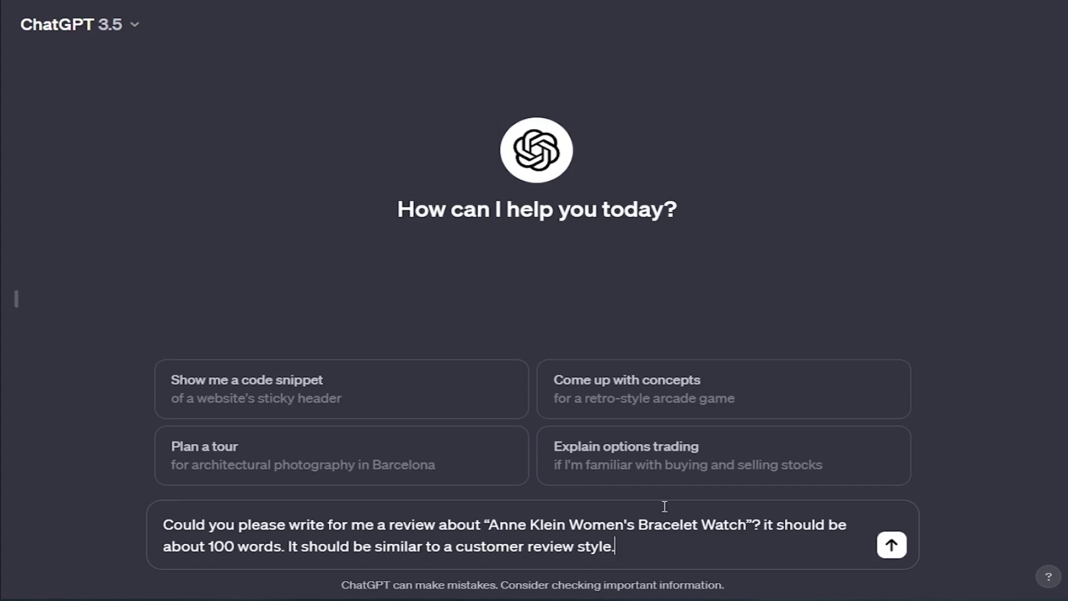
Step: Extend the ChatGPT watch-review prompt with "please check those examples to come up with a similar style and format:" and start a new line
type("please check ")
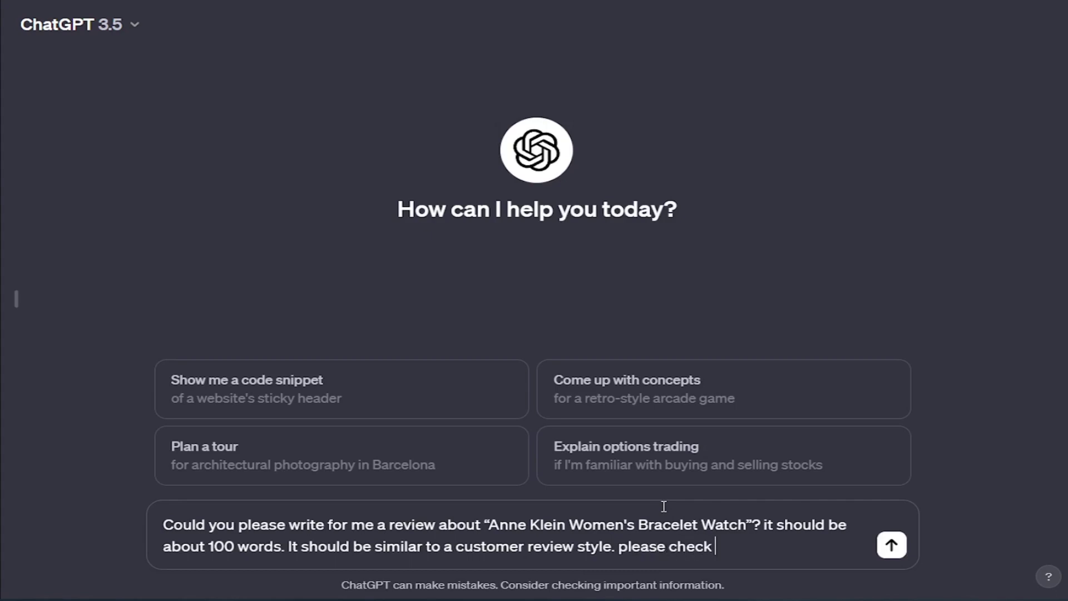
type("those examples")
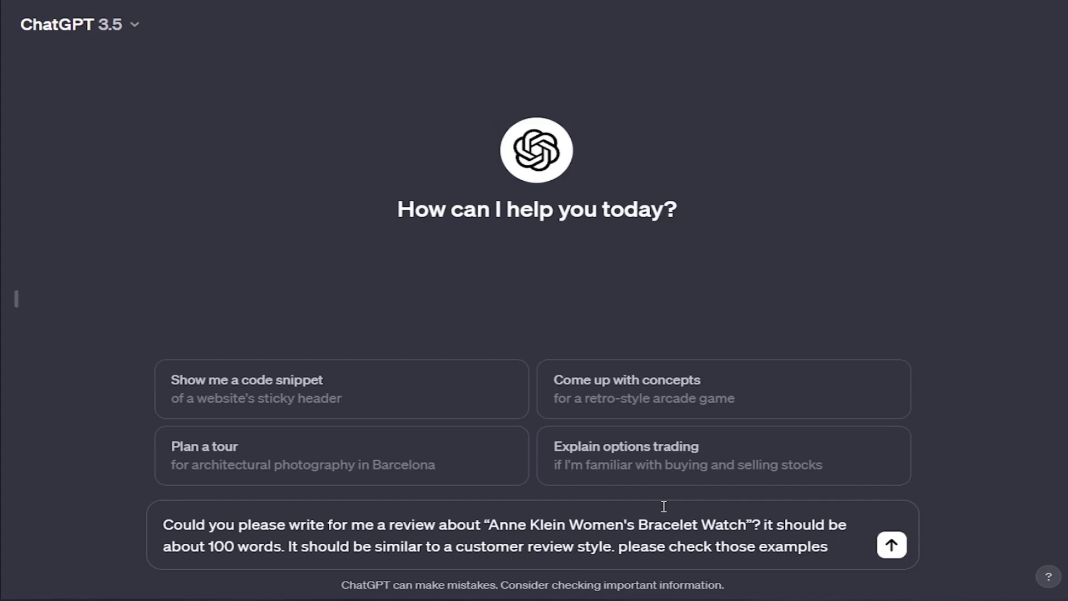
type(" to ")
type("come up ")
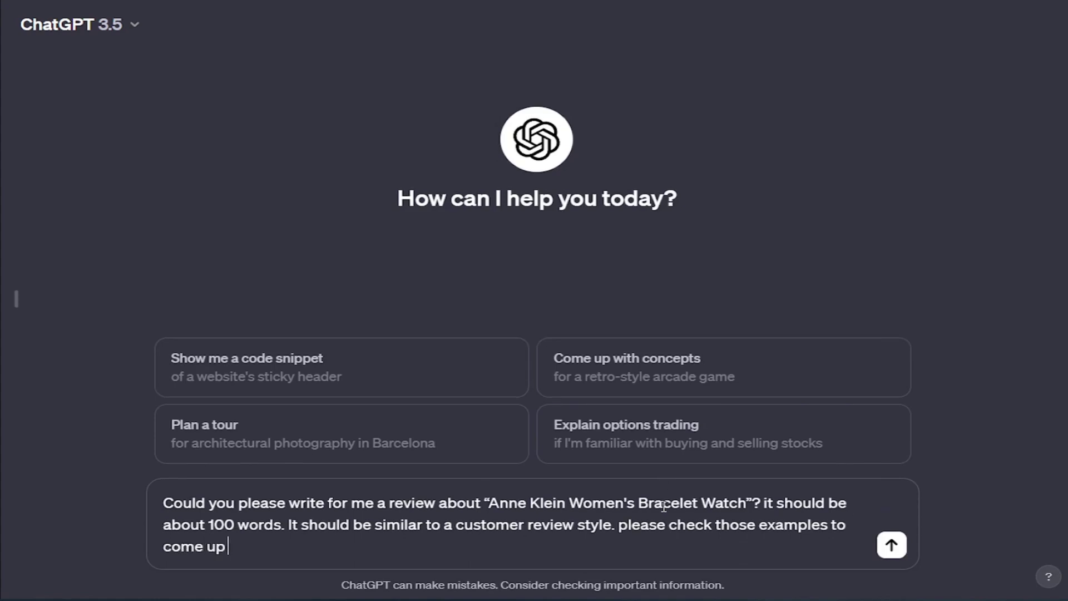
type("with a similar")
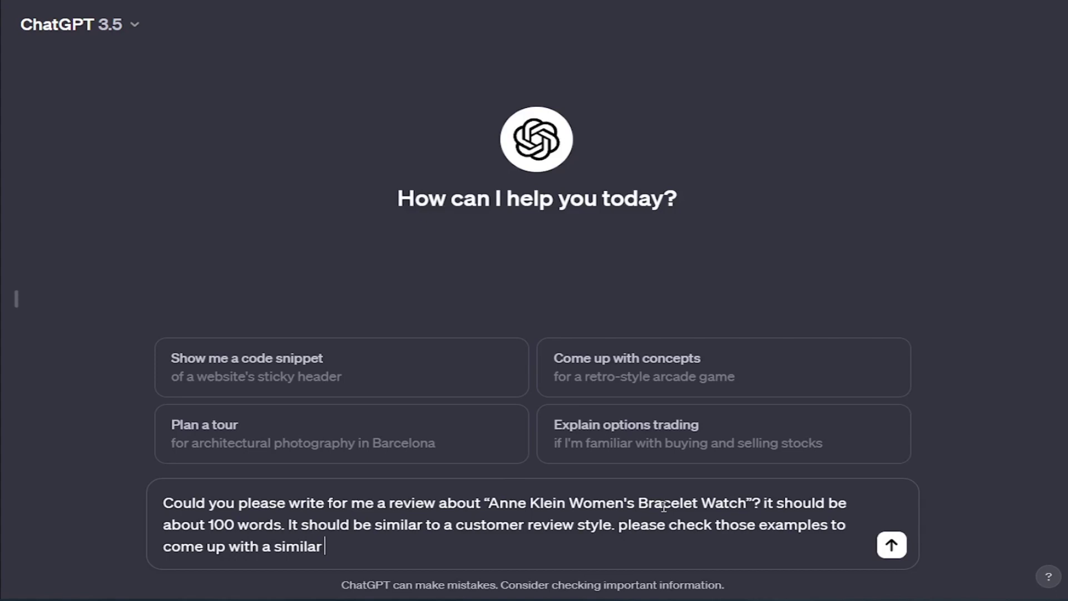
type(" style and format")
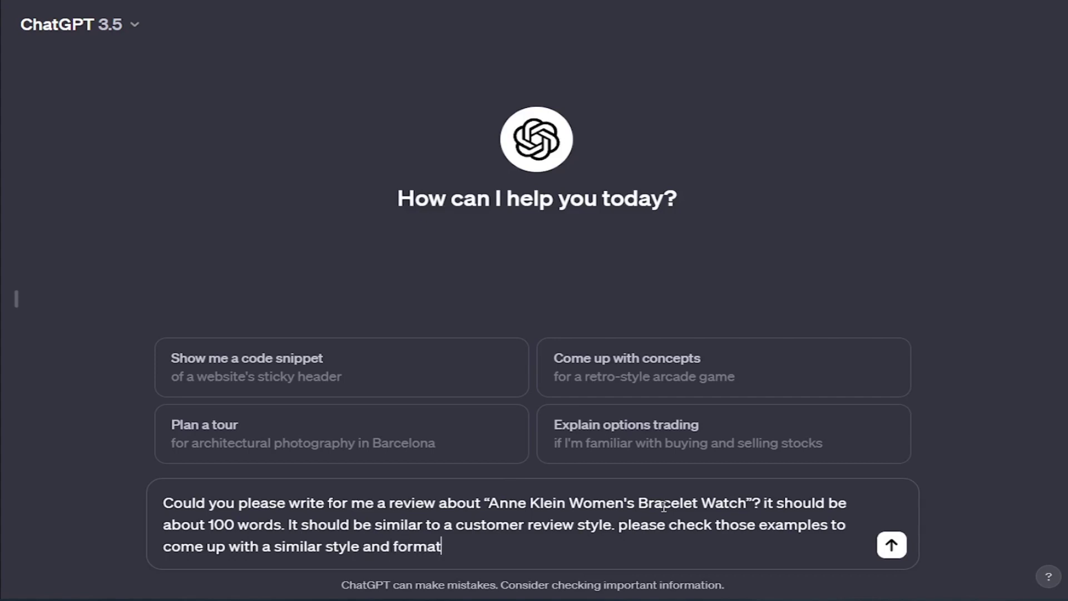
type(":")
key("shift+Return")
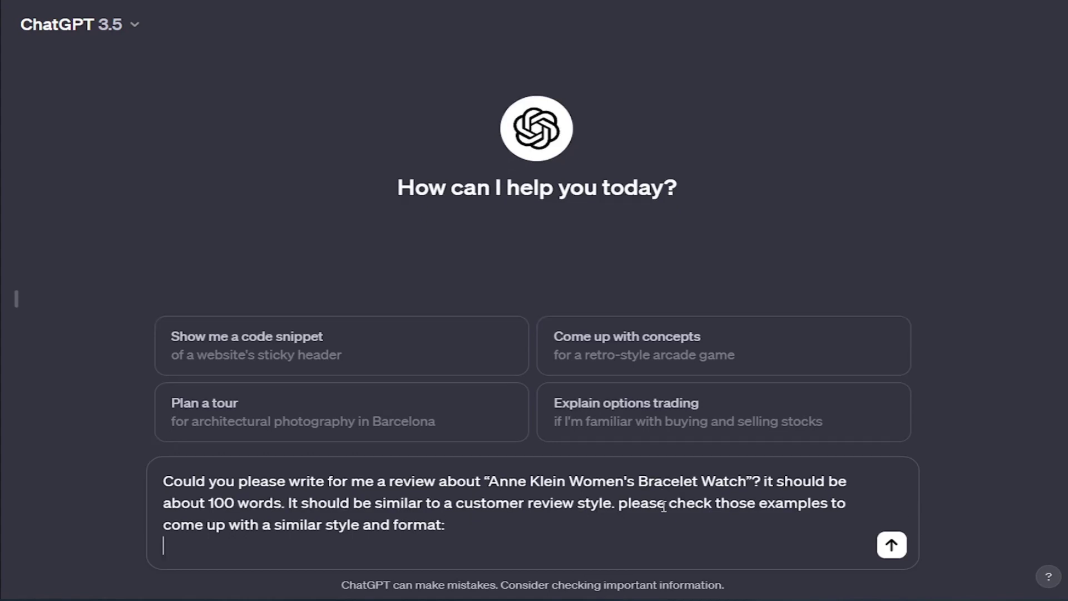
Step: Add "Example 1:" to the prompt, followed in quotation marks by the text of Amazon's "Very beautiful watch" review
type("Example")
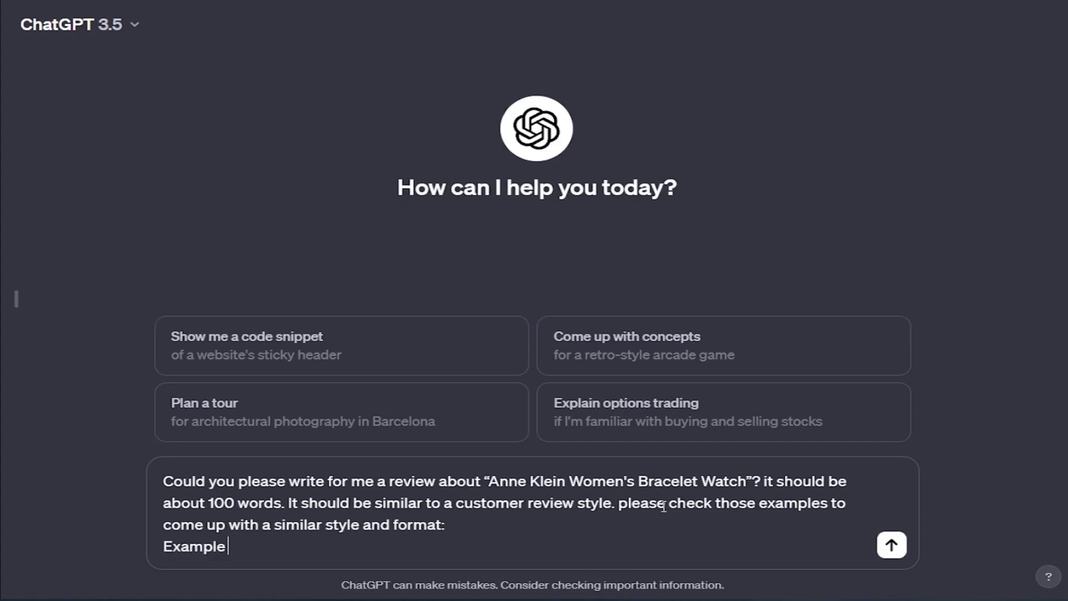
type(" 1:")
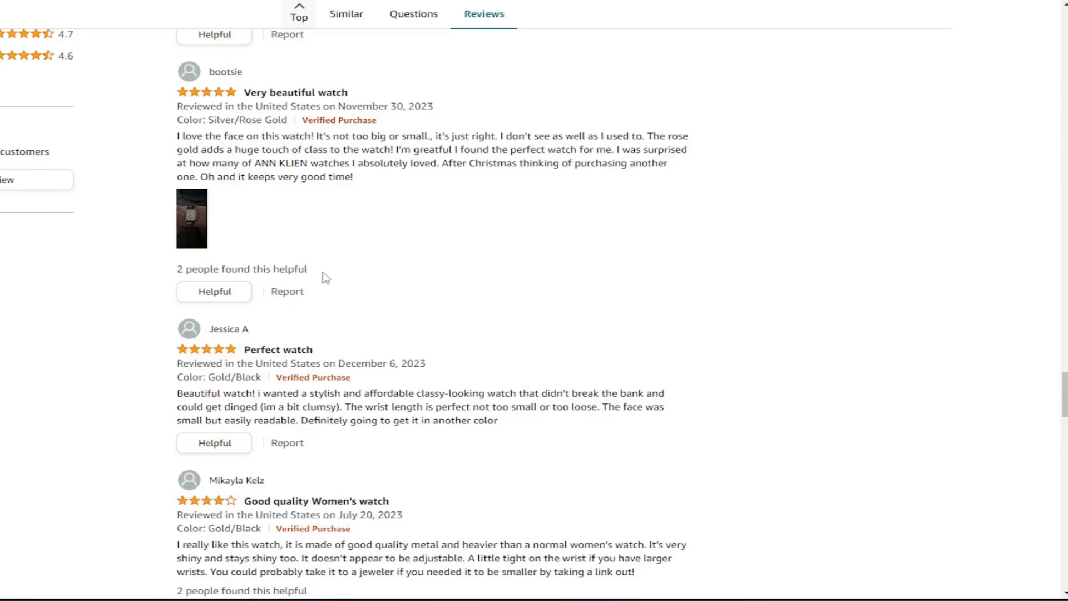
left_click_drag(177, 137, 370, 183)
key("ctrl+c")
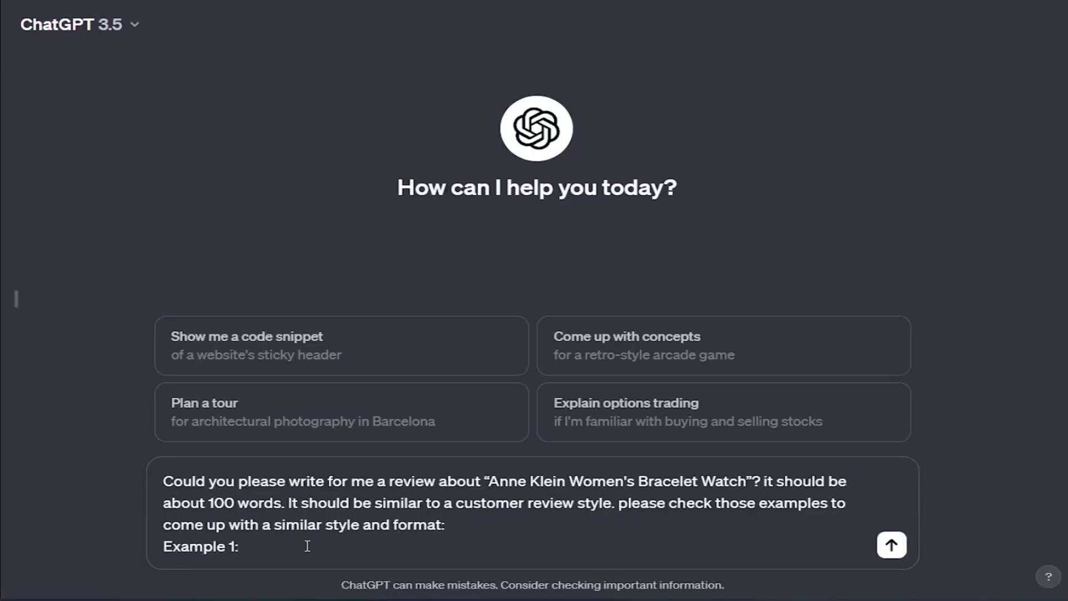
type("\"")
key("ctrl+v")
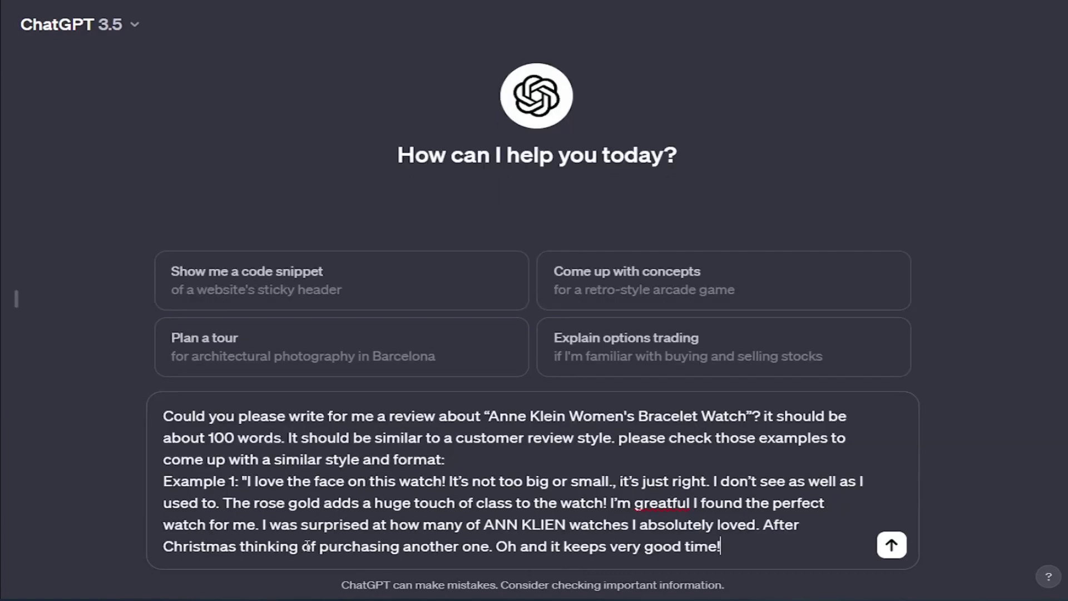
type("\"")
key("shift+Return")
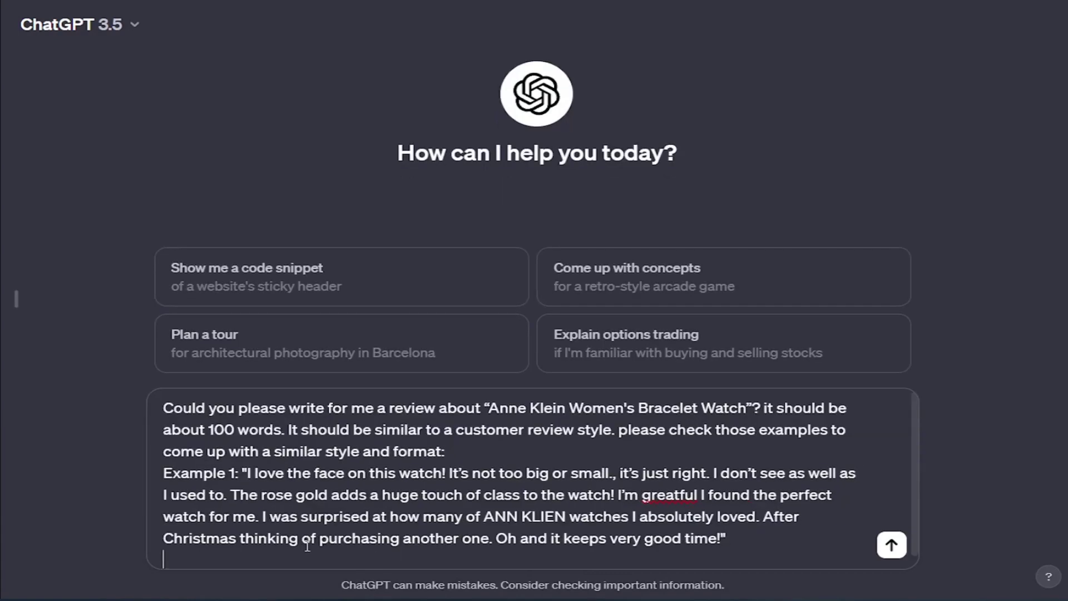
Step: Add "Example 2:" to the prompt, followed in quotation marks by the text of Amazon's "Perfect watch" review
type("Example 2: \"")
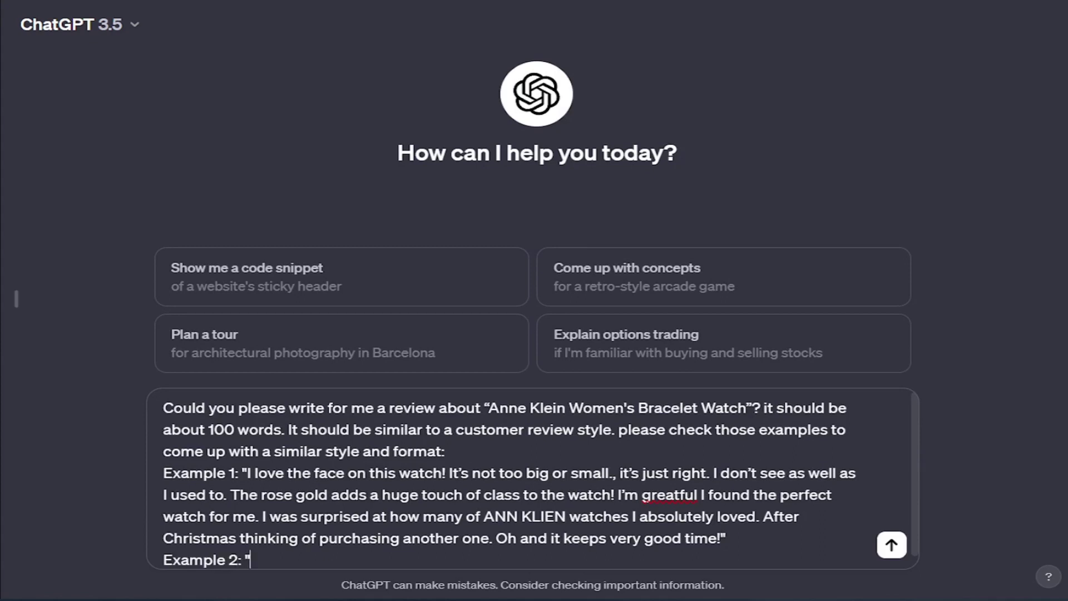
key("alt+Tab")
scroll(289, 278, "down", 3)
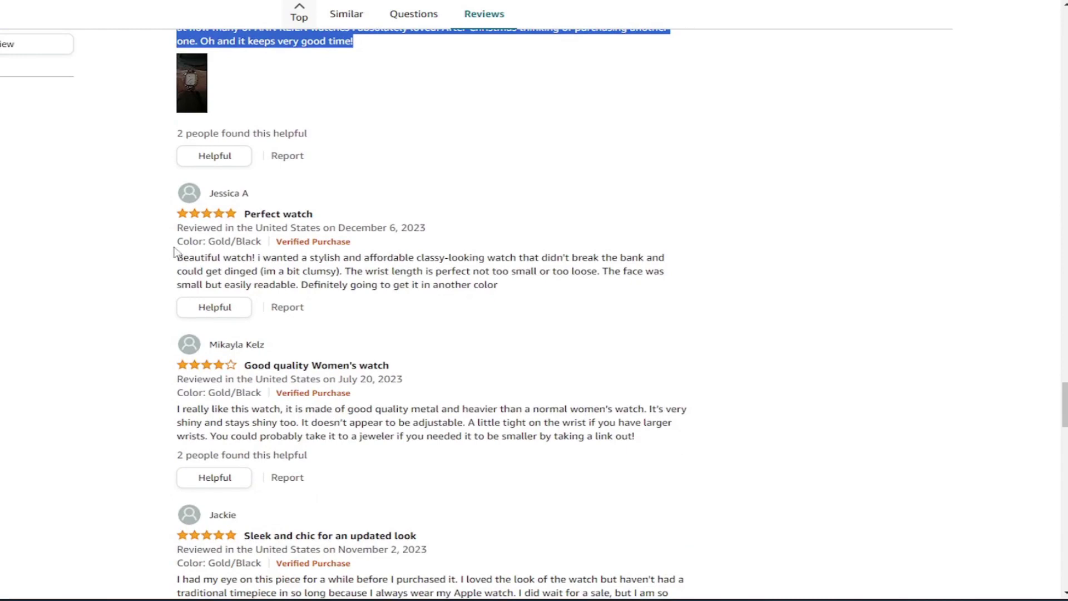
left_click_drag(177, 257, 563, 292)
key("ctrl+c")
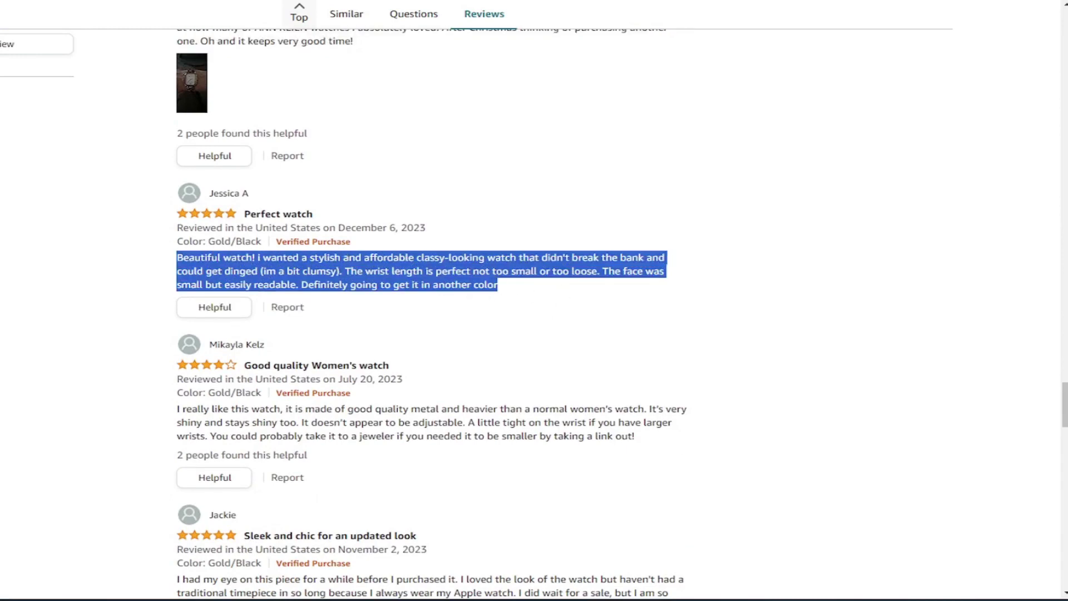
key("alt+Tab")
key("ctrl+v")
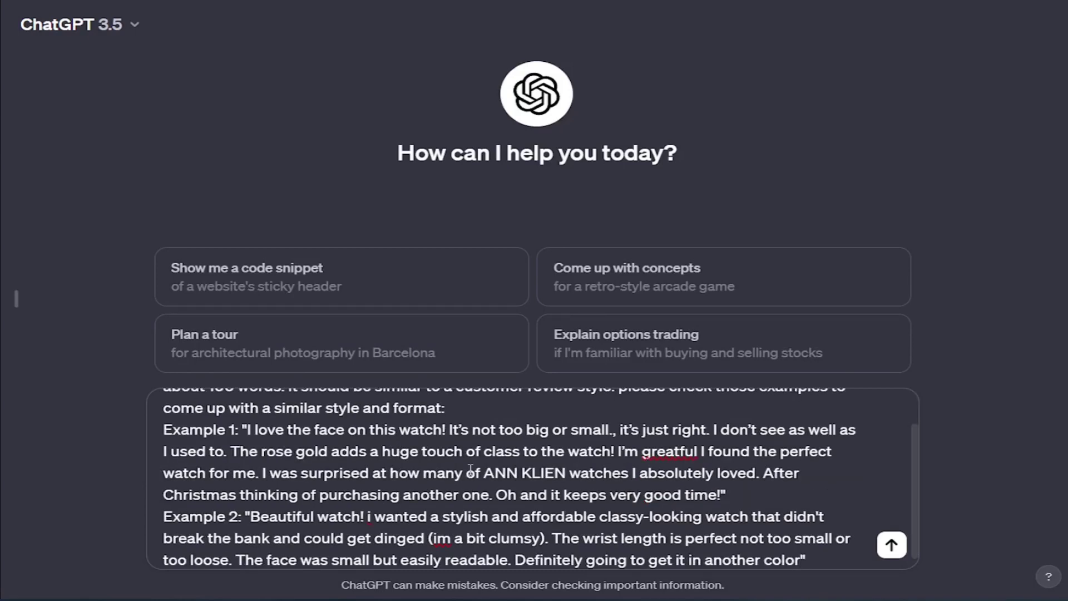
Step: Submit the watch-review prompt together with its two example customer reviews
key("Return")
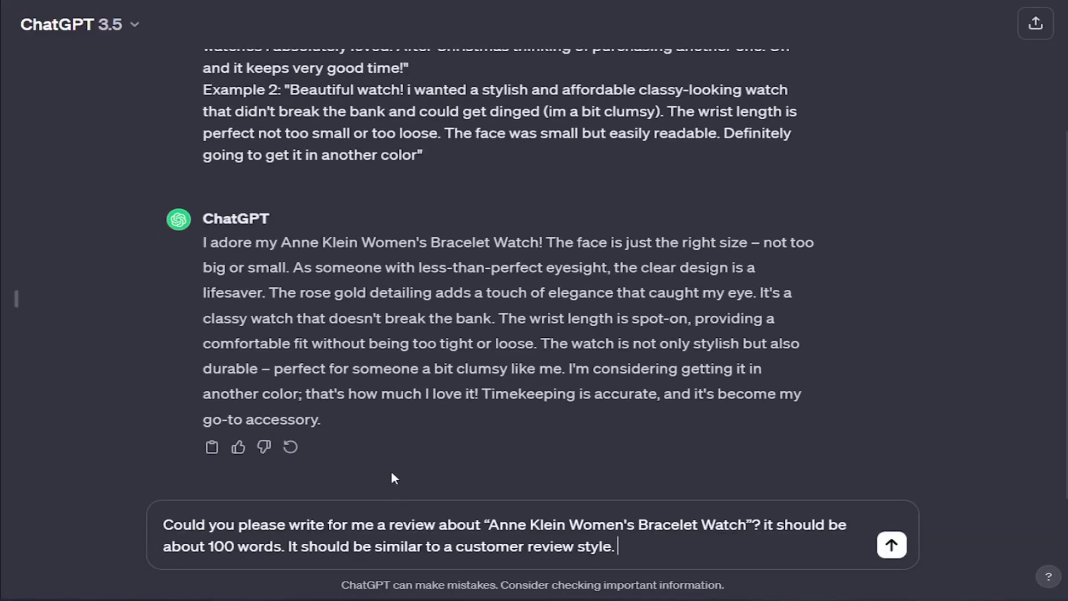
Step: Extend the 100-word watch-review prompt with "Please ask me about the key elements to include in the review." and send it
type("Please ask")
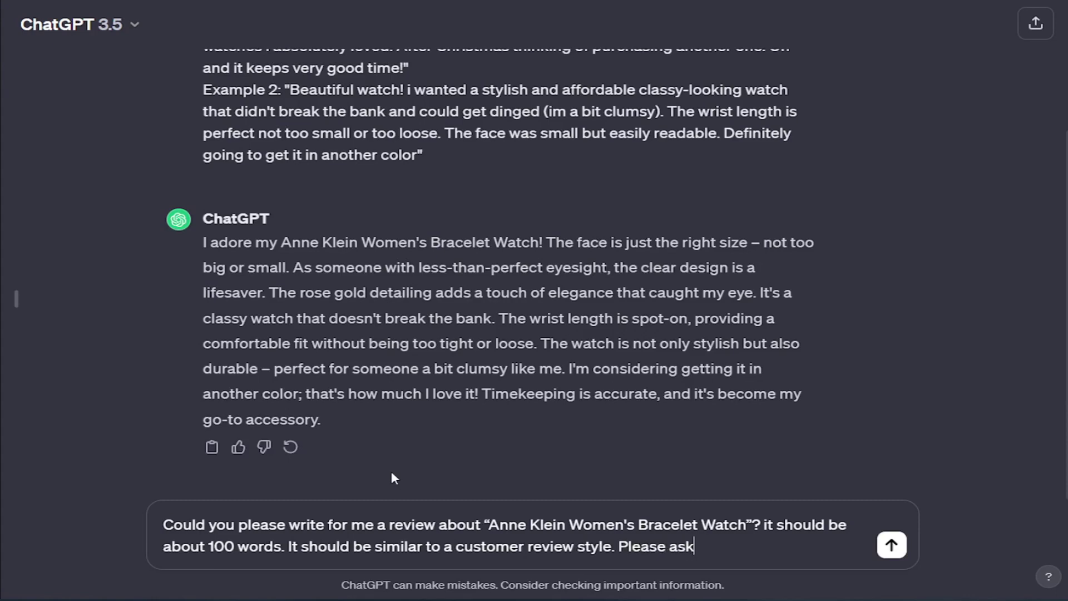
type(" me about the ")
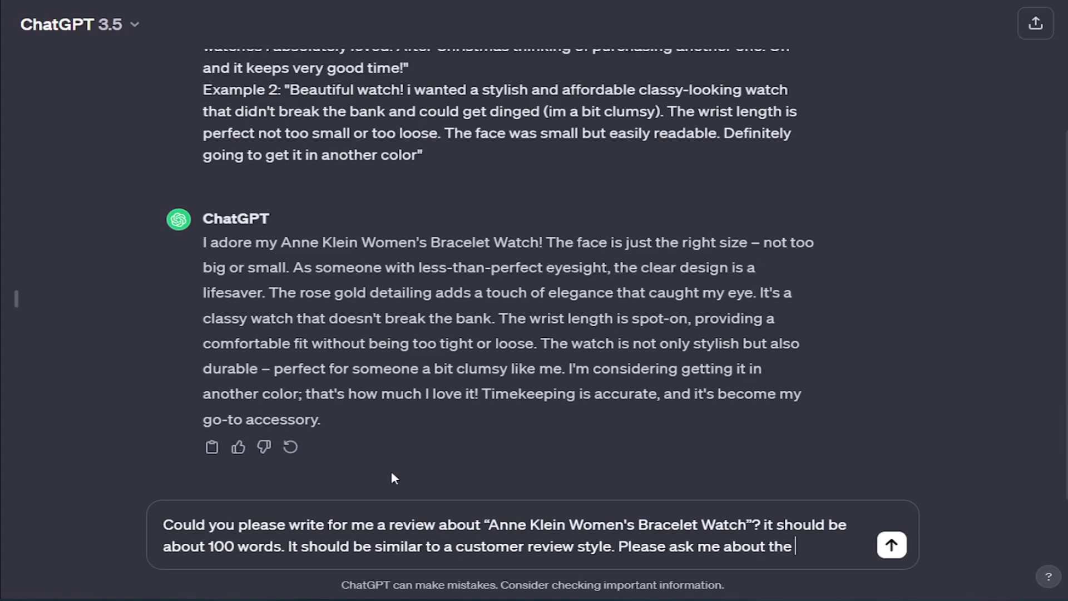
type("key elements")
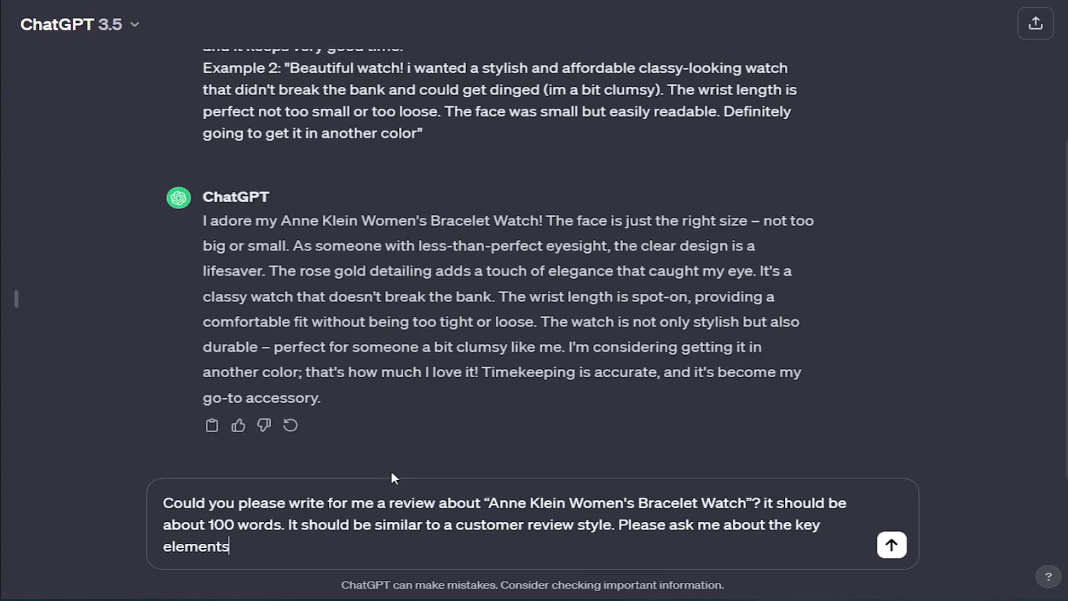
type(" to include in")
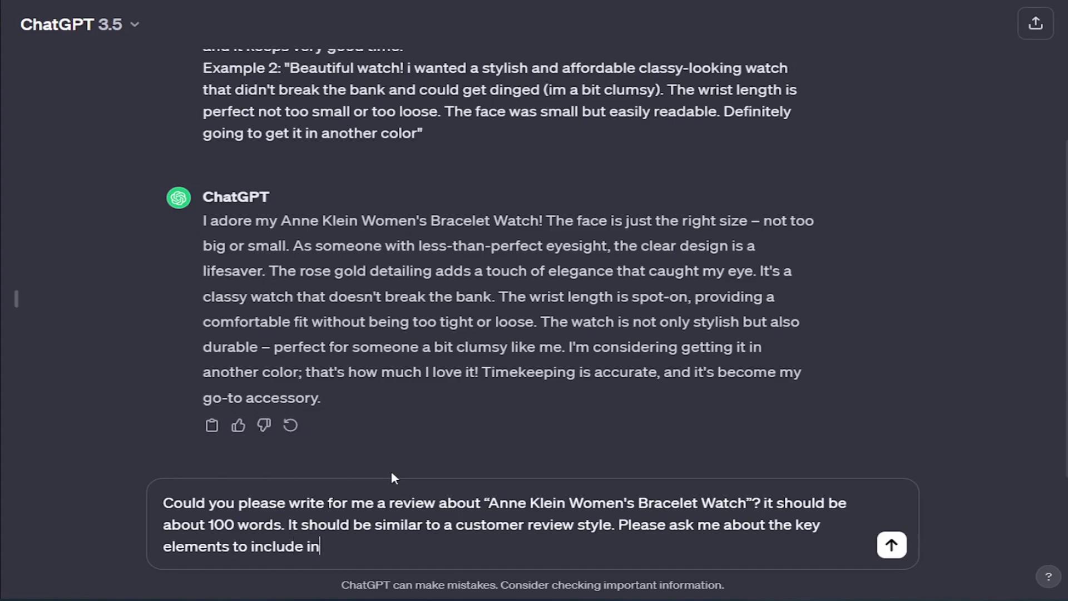
type(" the review.")
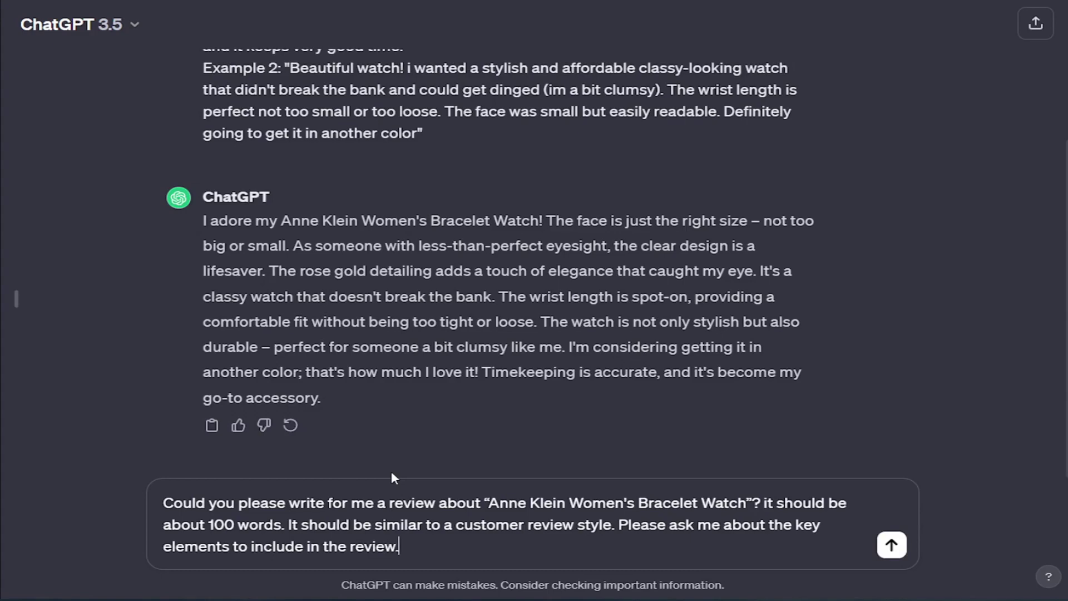
key("Return")
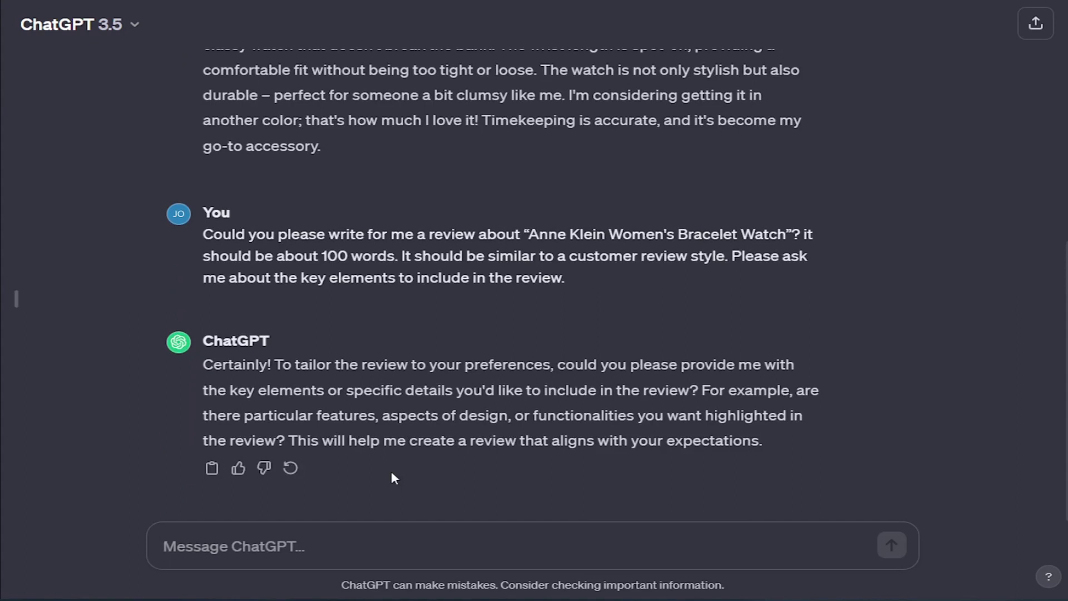
Step: Answer the question about key elements with "please include how practical it is, and how elegant it is."
type("please inc")
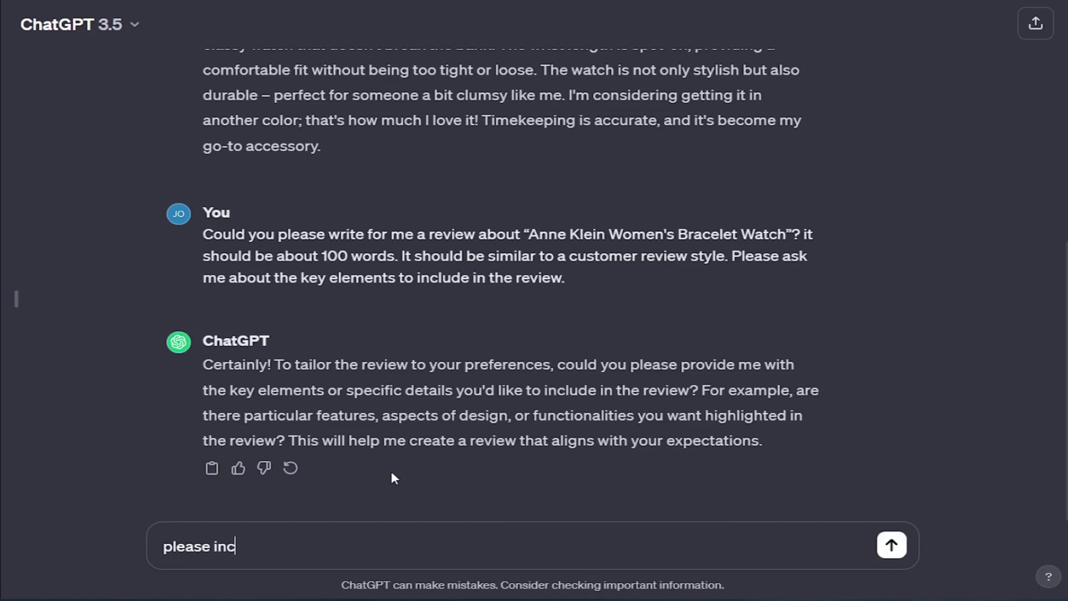
type("lude how prac")
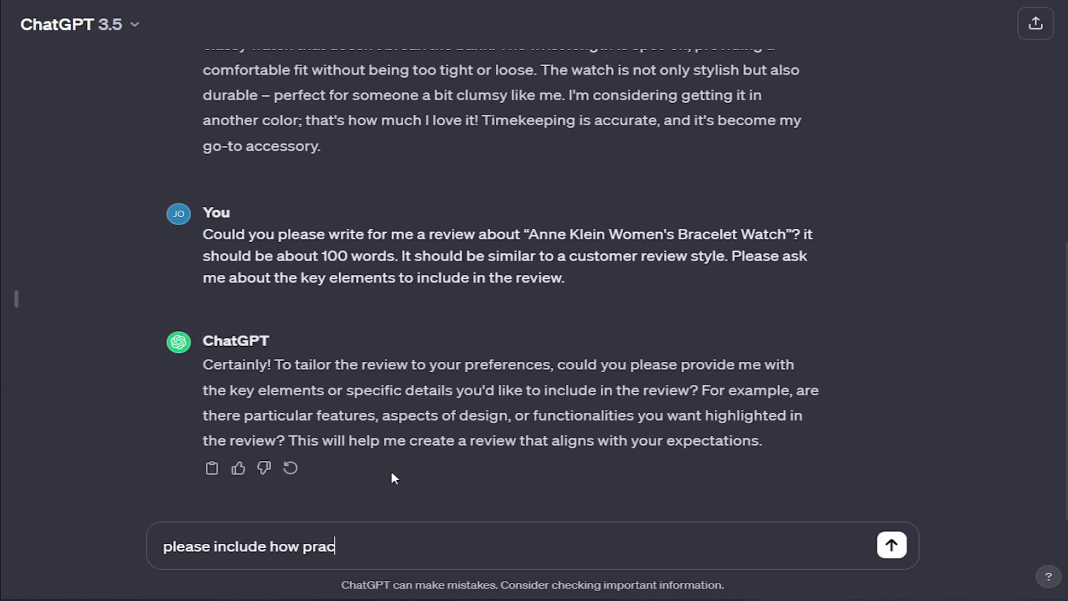
type("tical it is, and h")
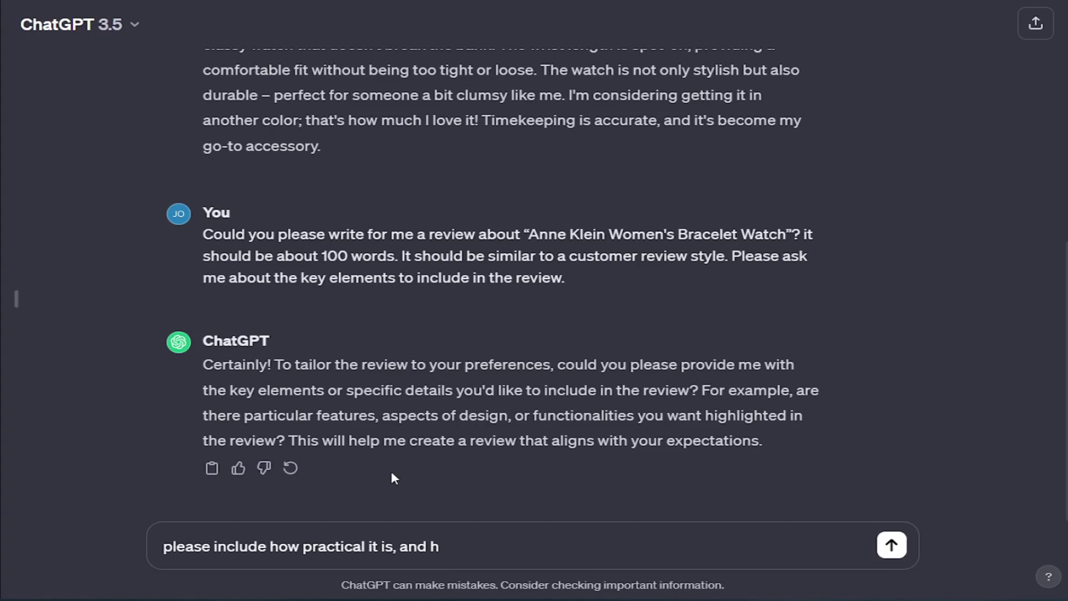
type("ow elegant it i")
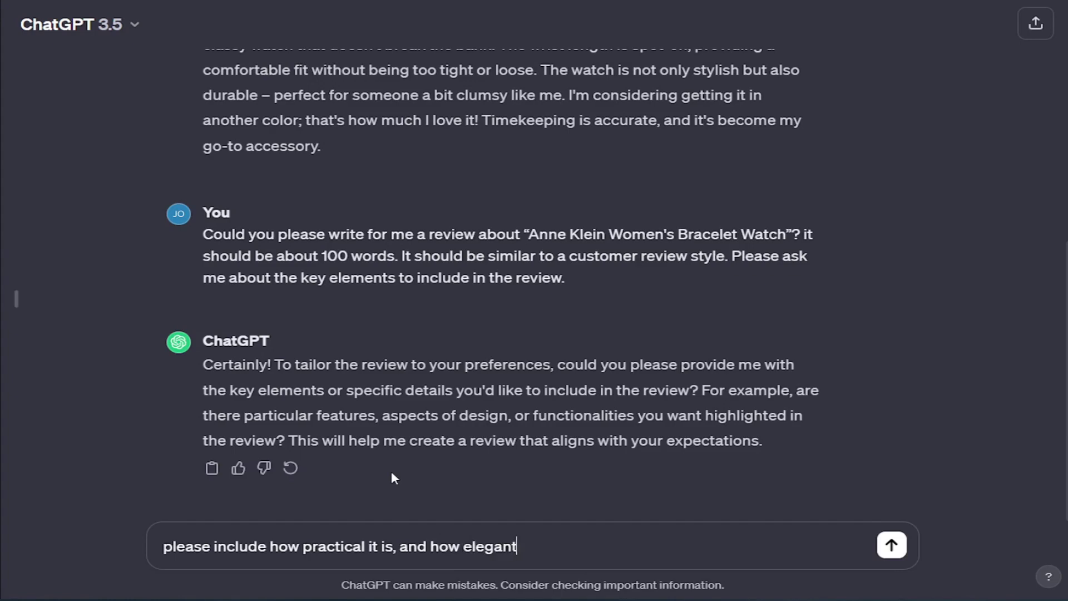
type("s.")
key("Return")
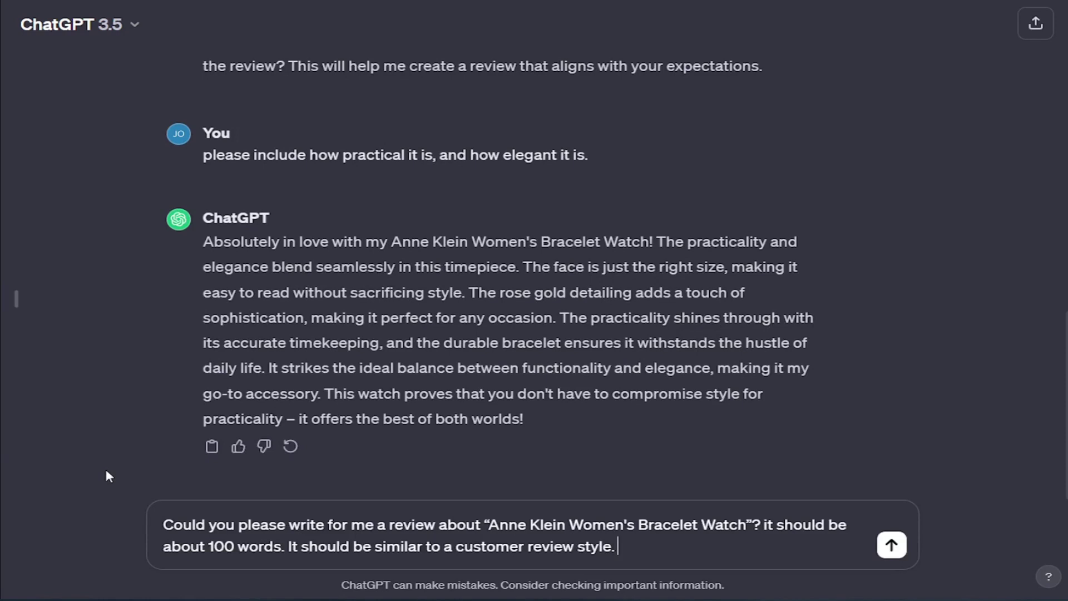
Step: Extend the 100-word watch-review prompt with "At the end of the review entice the customer to buy the product." and send it
type("At the end")
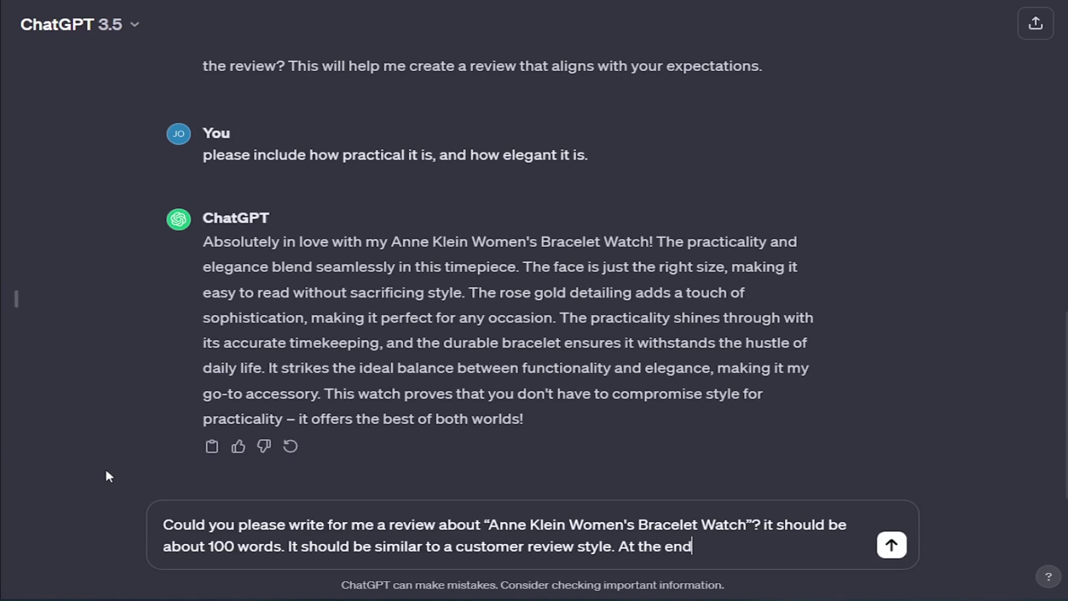
type(" of the revi")
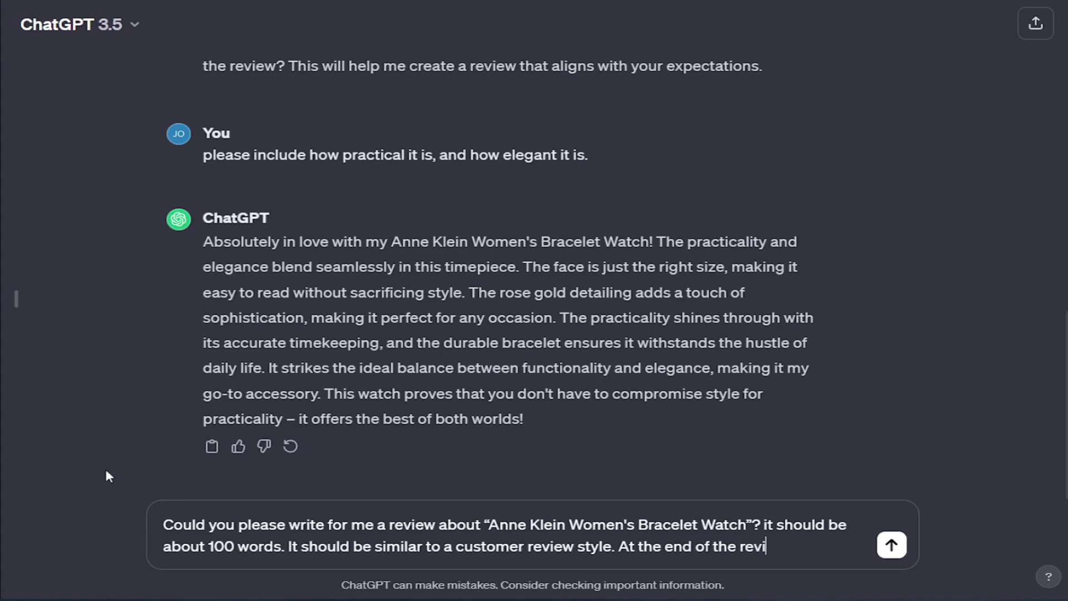
type("ew entice the ")
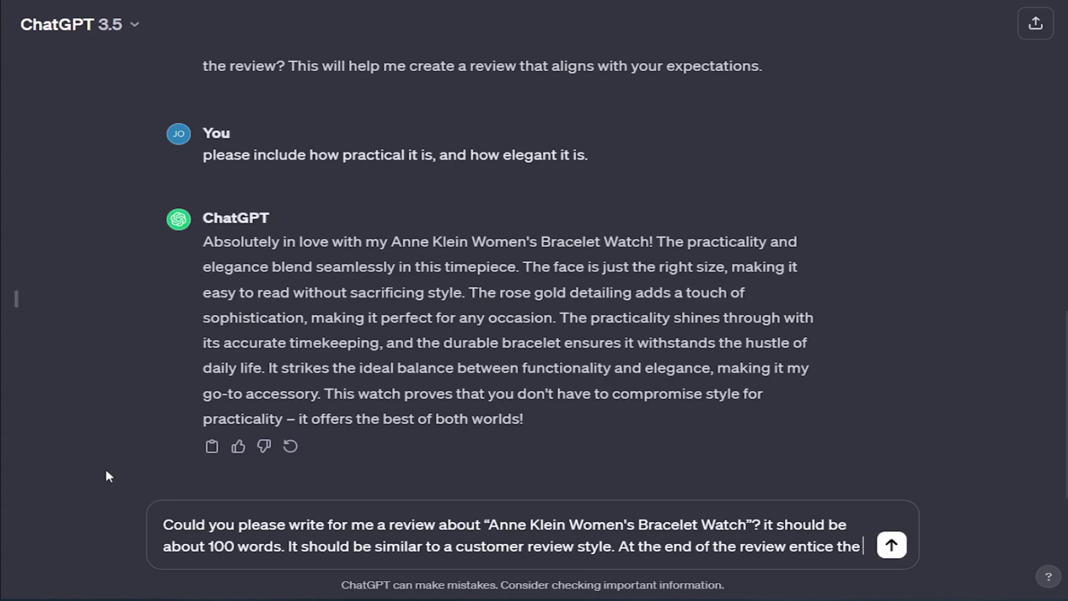
type("customer")
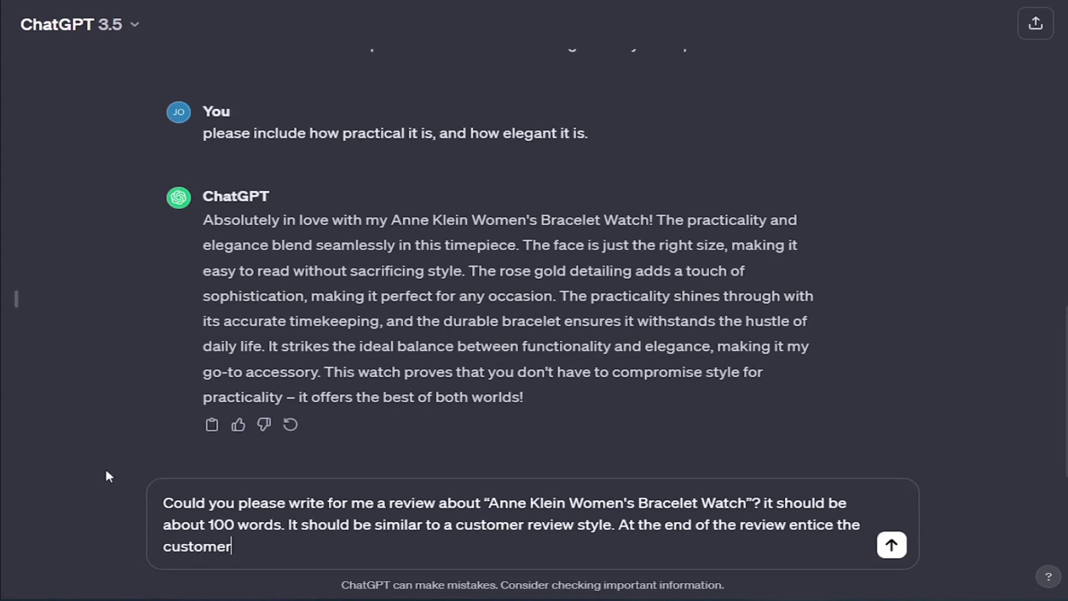
type(" to buy the product")
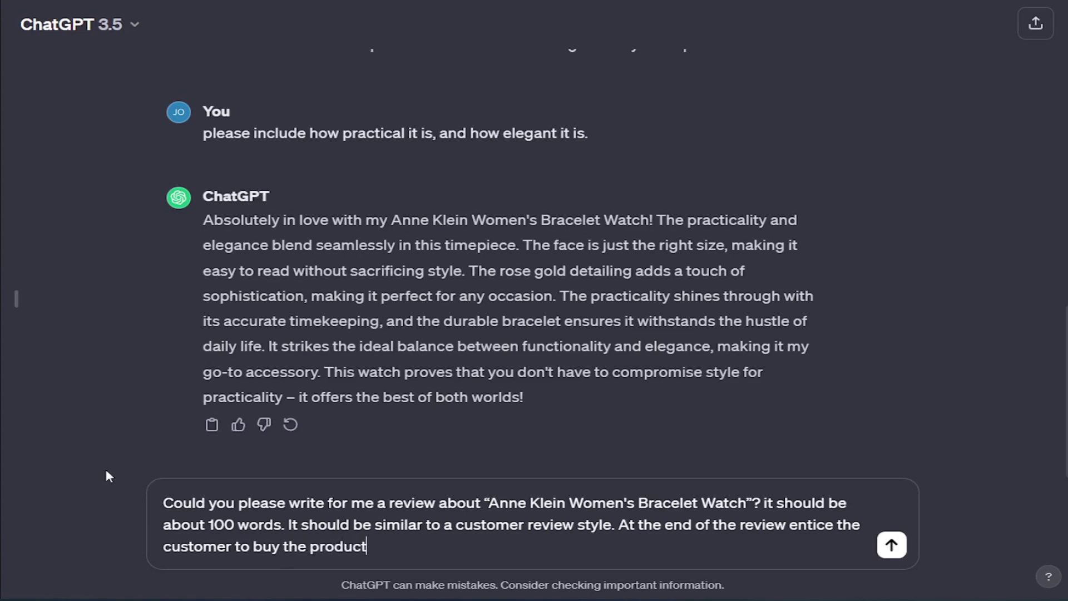
type(".")
key("Return")
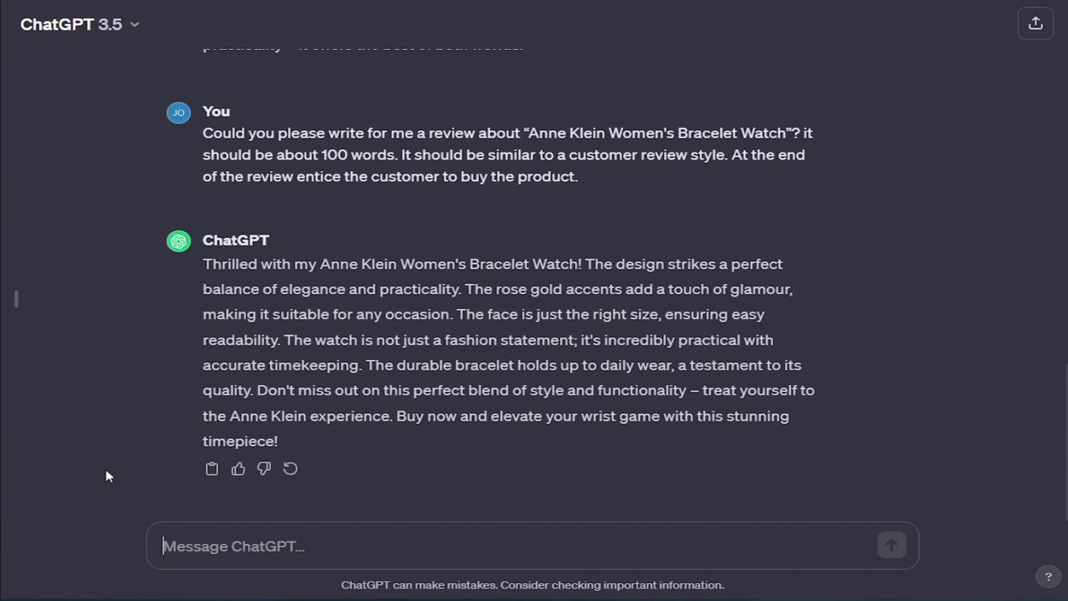
Step: Send a science-expert prompt for a friendly 100-word big bang theory explanation to a person without scientific background, encouraging purchase of the book "Before The Big Bang"
type("Imagine you are a science expert, and you have to explain the big bang theory to a person with no scientific background. Explain the big bang theory to him in about 100 words, make it in a friendly style. At the end of the explanation please encourage him to buy the following book related to the topic \"Before The Big Bang\".")
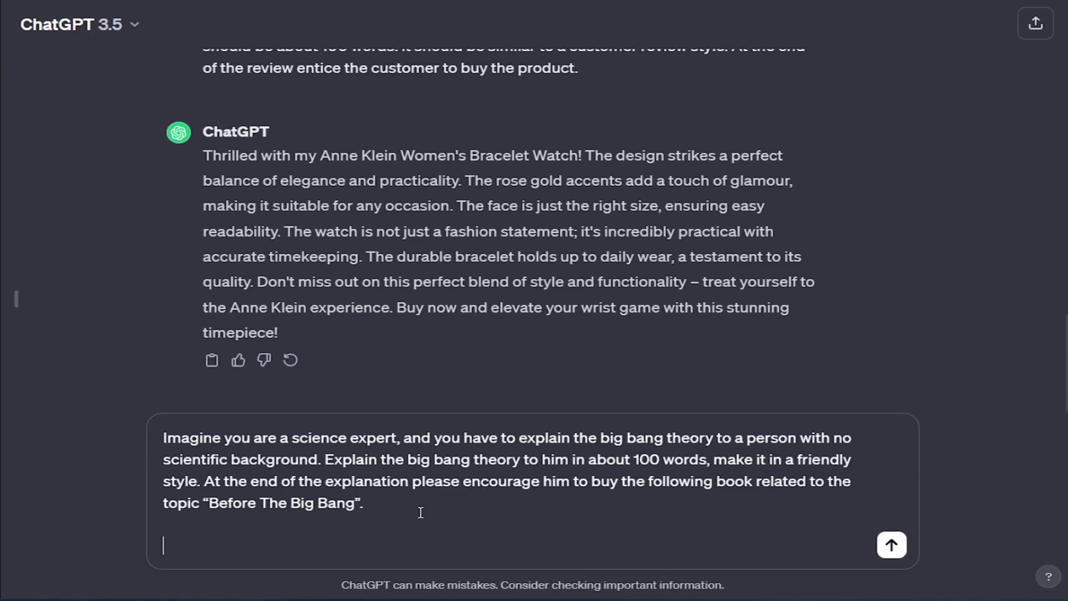
key("BackSpace")
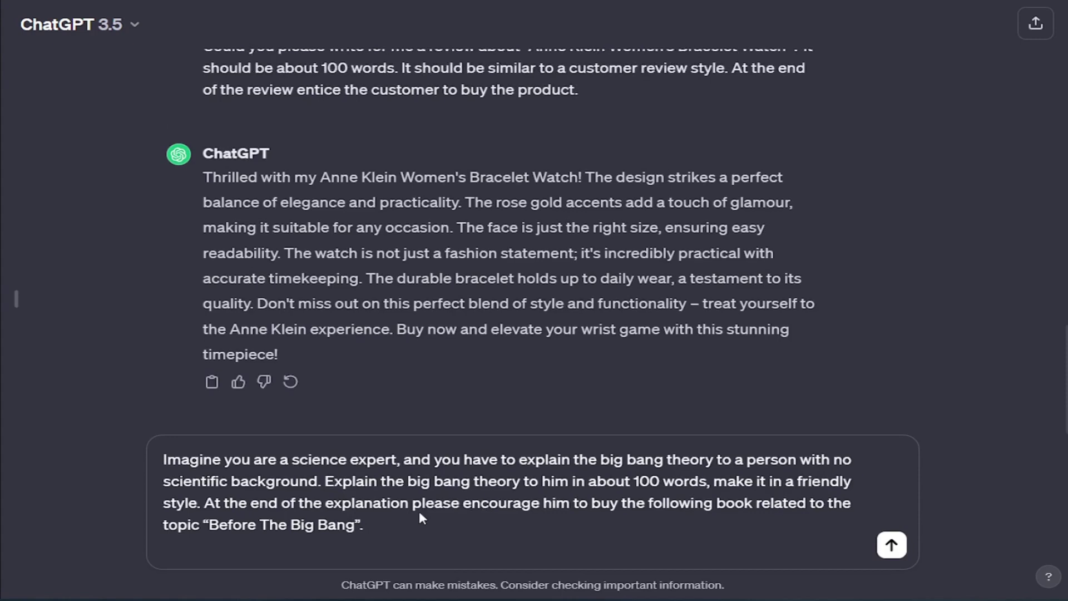
key("Return")
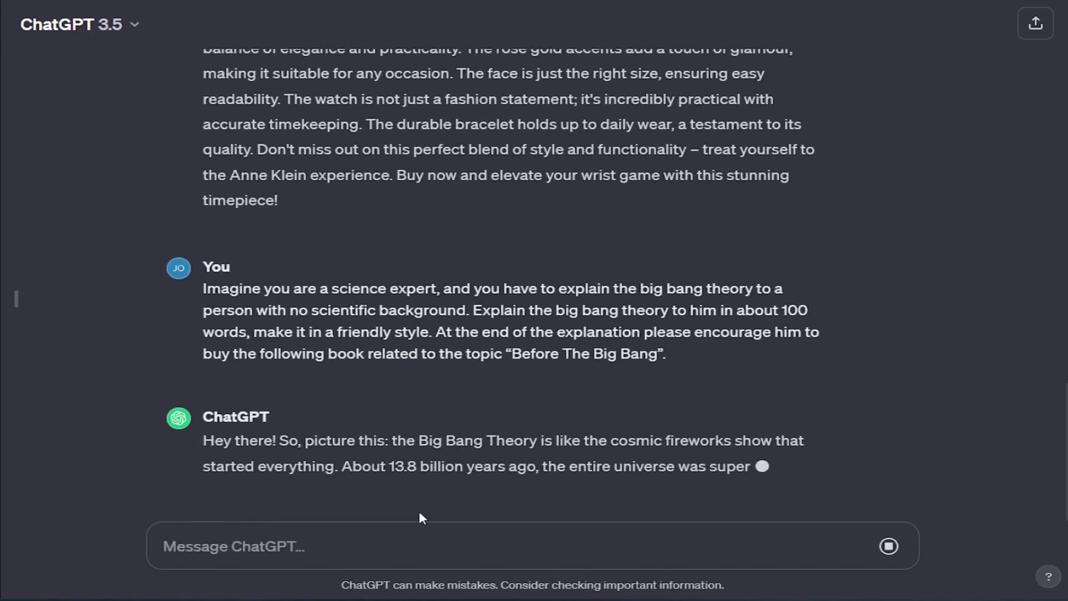